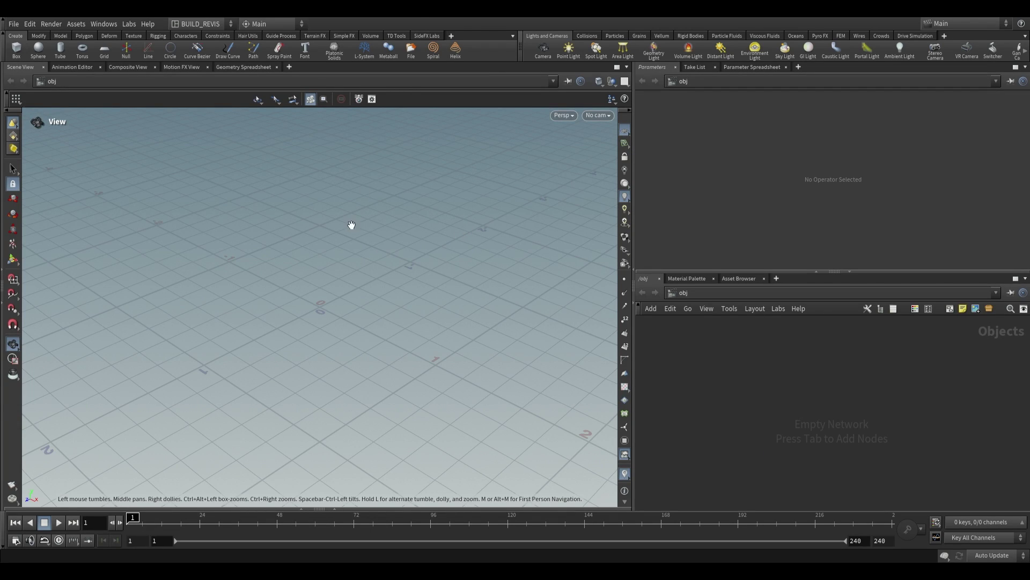
Enable the SideFX Labs shelf tab from the shelf list.
left_click(450, 35)
mouse_move(478, 75)
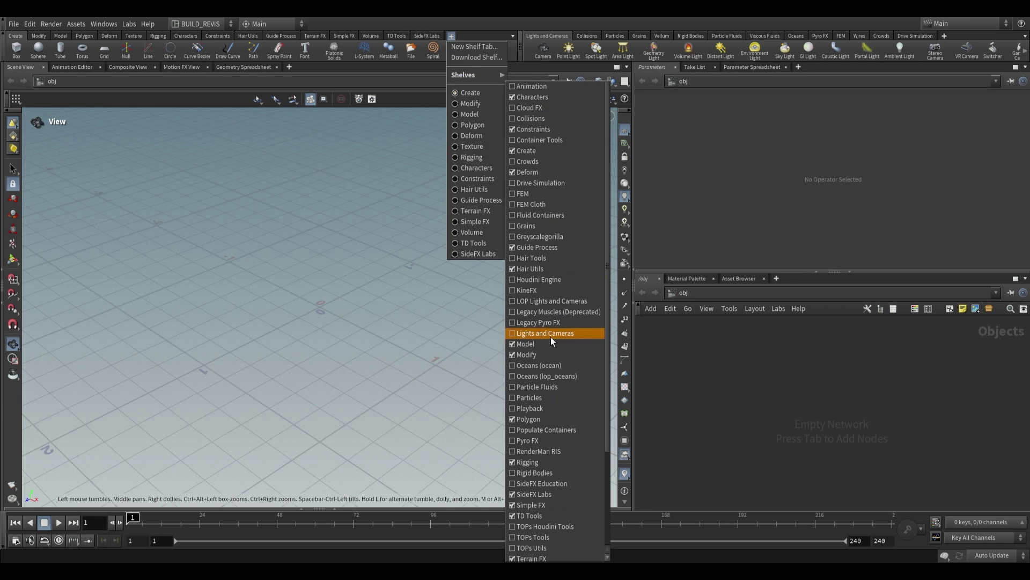
scroll(545, 389, "down", 5)
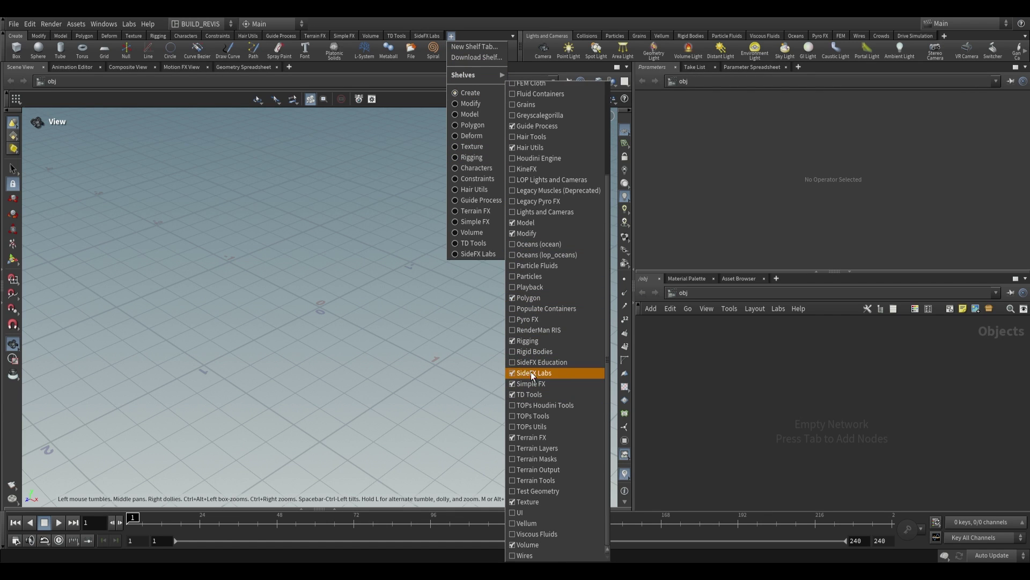
left_click(428, 35)
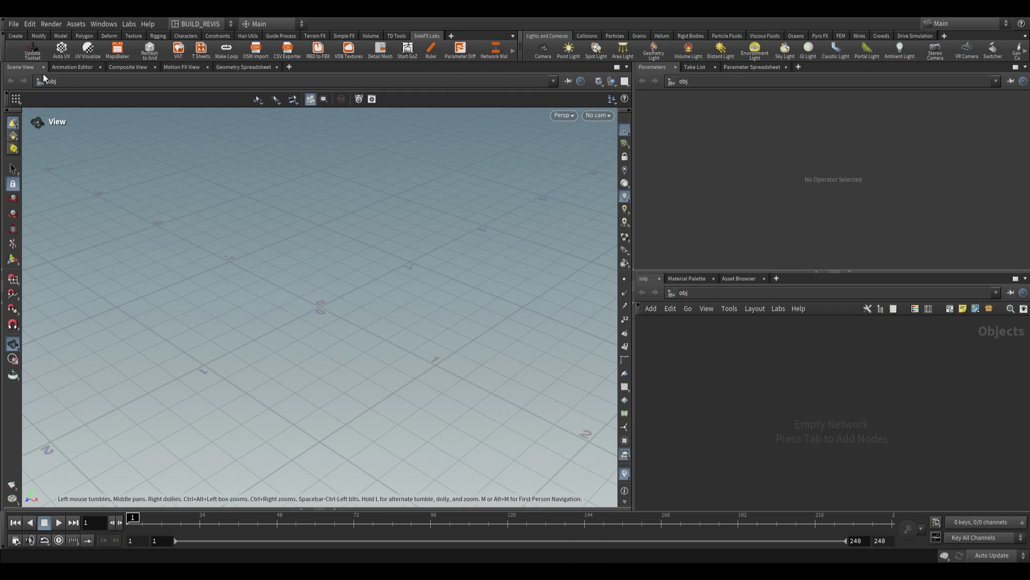
Run Update Toolset and confirm Labs package 20.0.653 is installed in the Launcher.
left_click(33, 51)
left_click(472, 324)
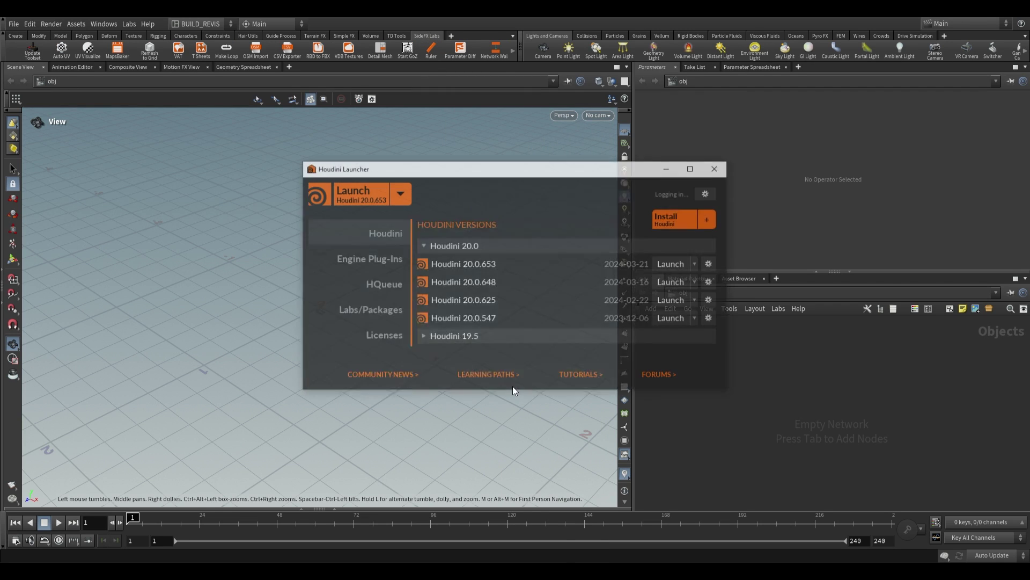
left_click(366, 310)
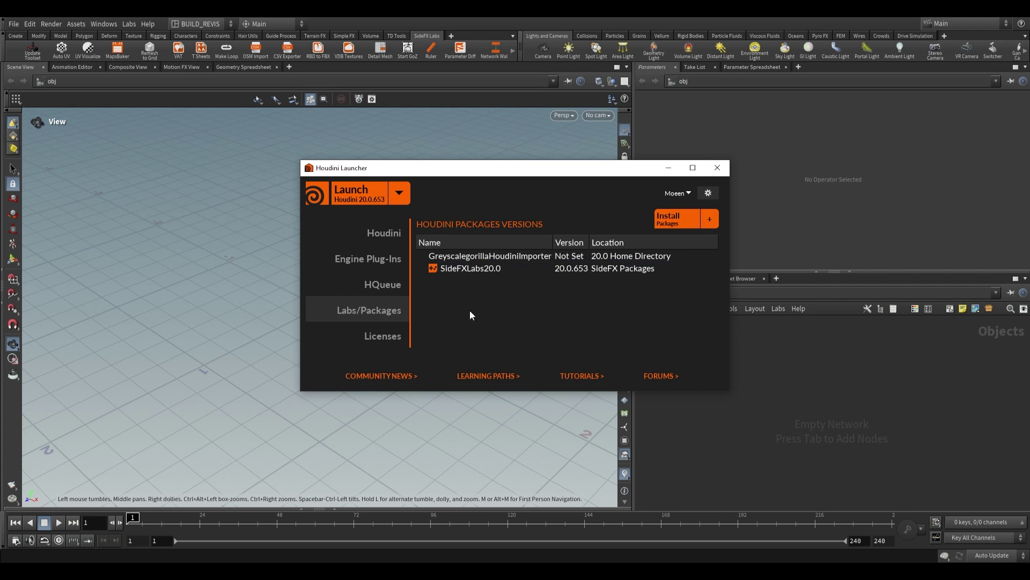
left_click(717, 168)
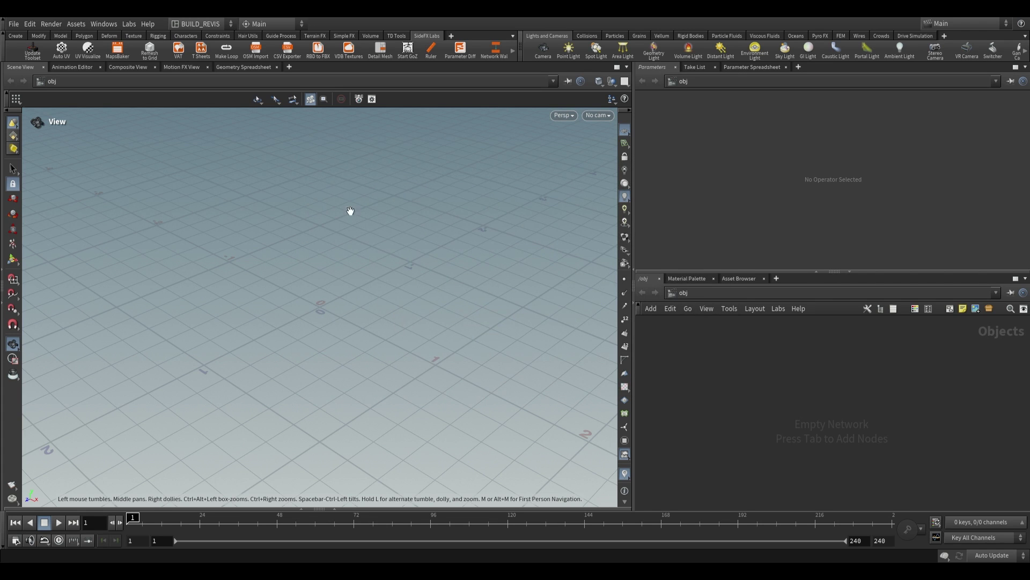
Create a Geometry object named EDGE_DAMAGE and go inside it.
left_click(16, 36)
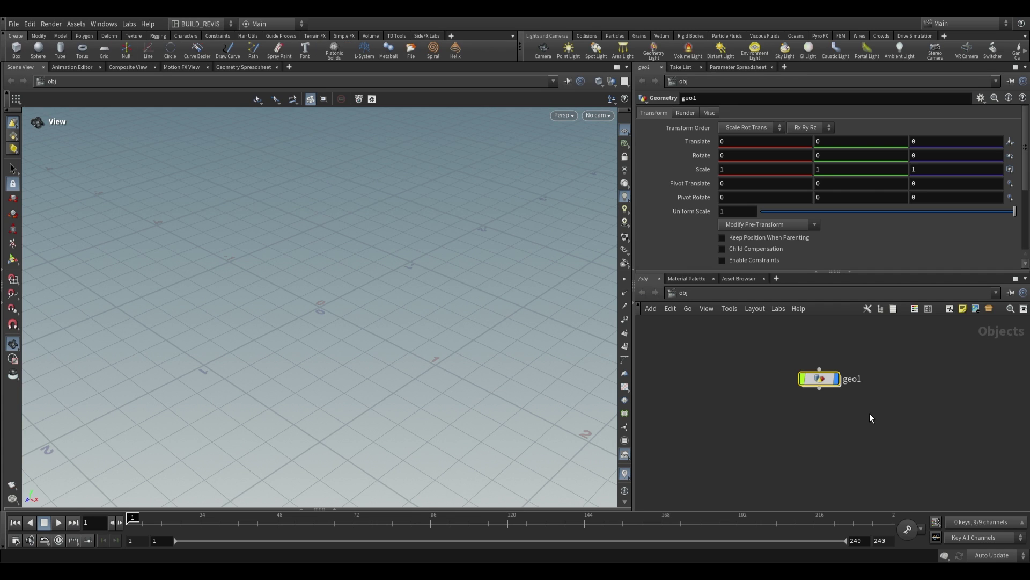
double_click(853, 379)
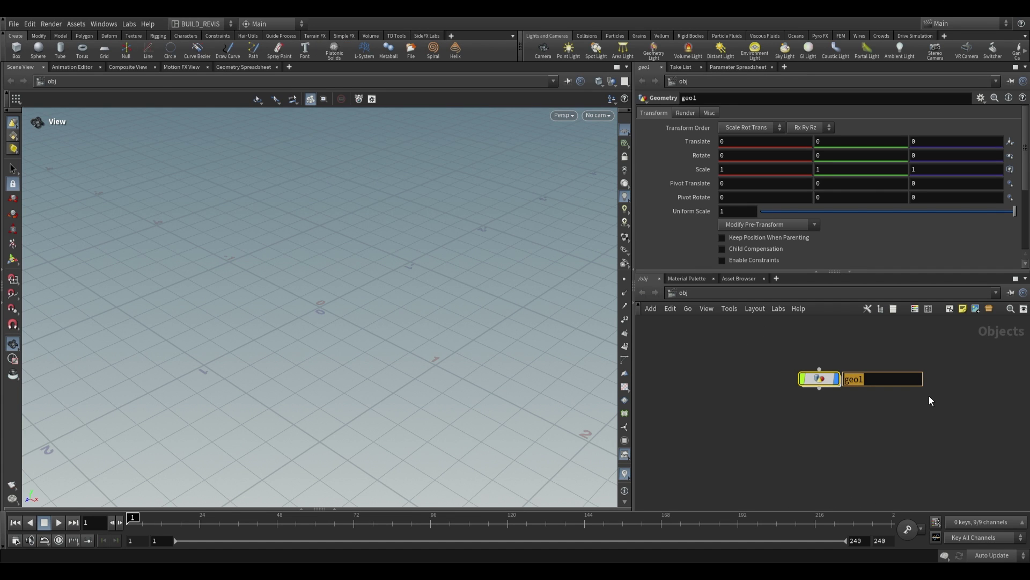
type("EDGE_DAMAGE")
key("Return")
key("Return")
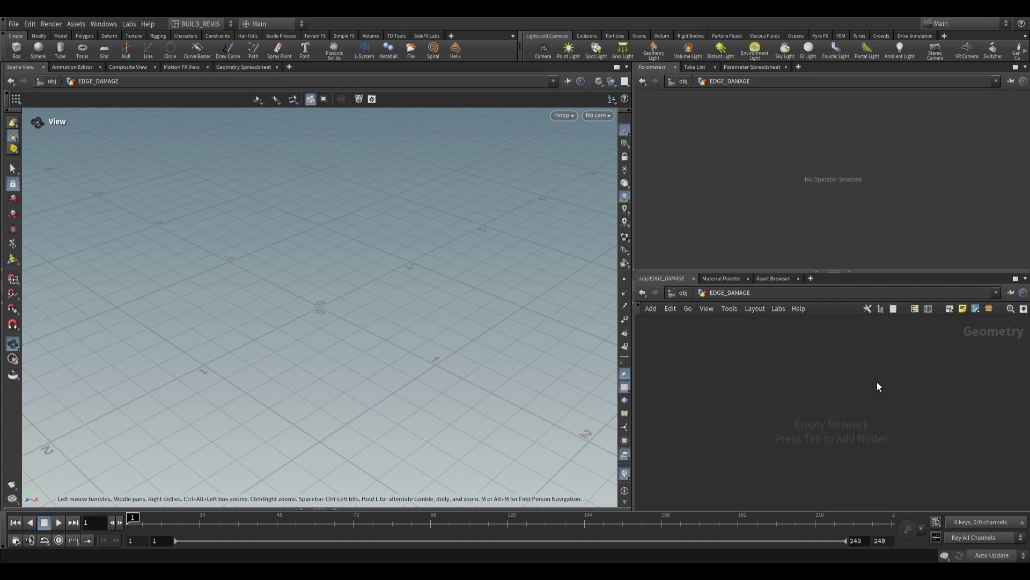
Place a Labs Edge Damage node and call up a second node for placement.
key("Tab")
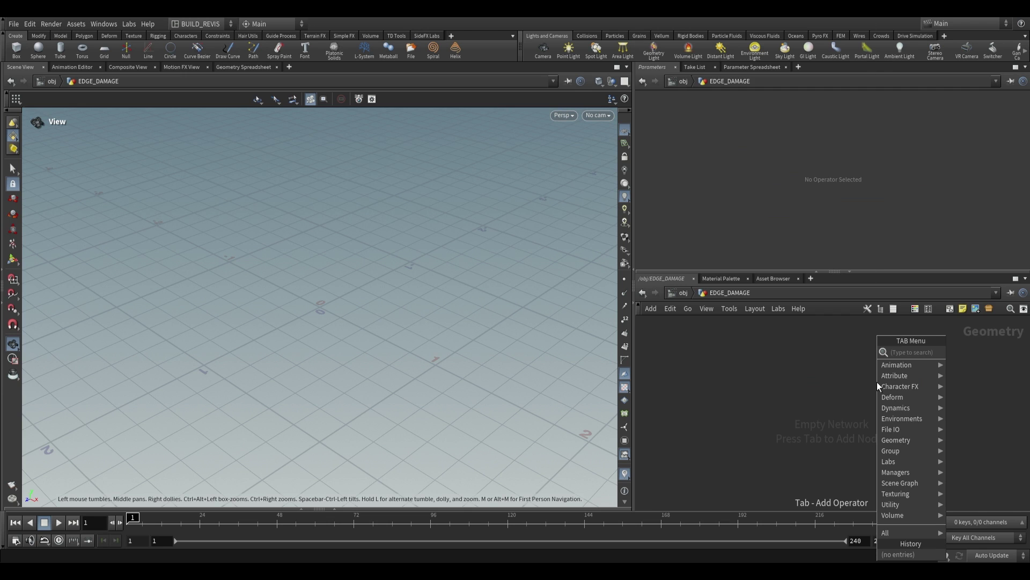
type("edge dama")
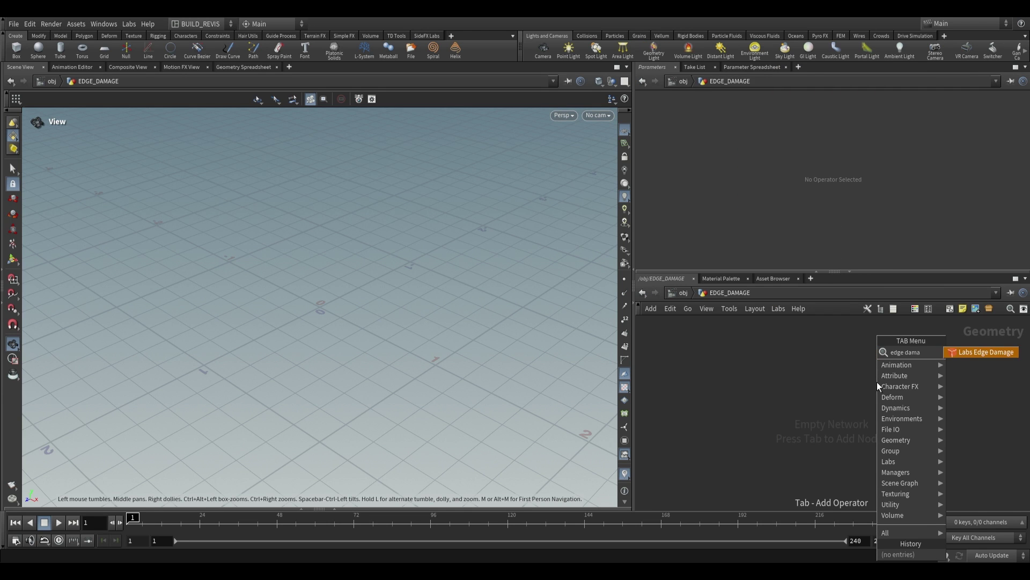
key("Return")
left_click(865, 414)
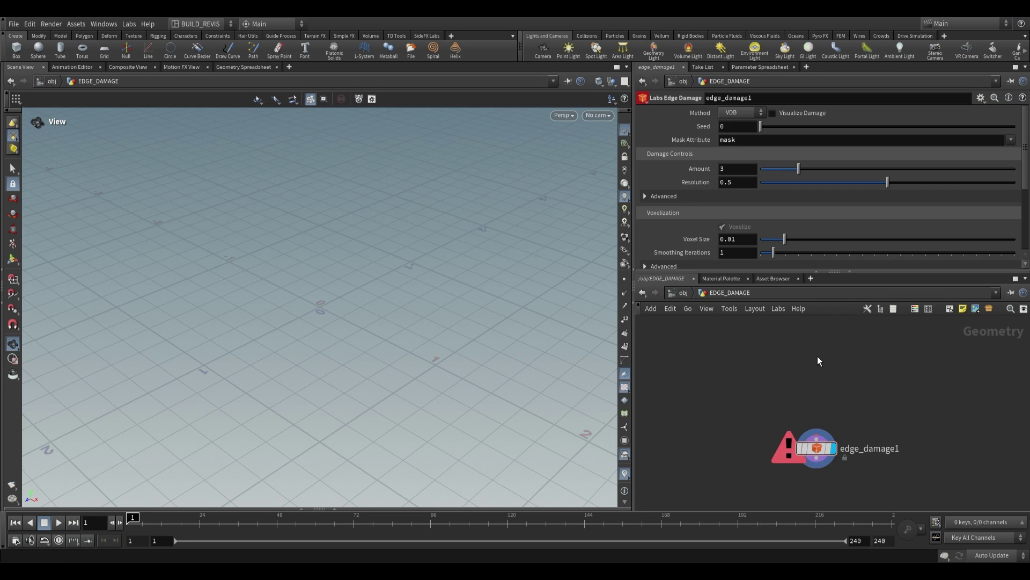
key("Tab")
type("null")
key("Return")
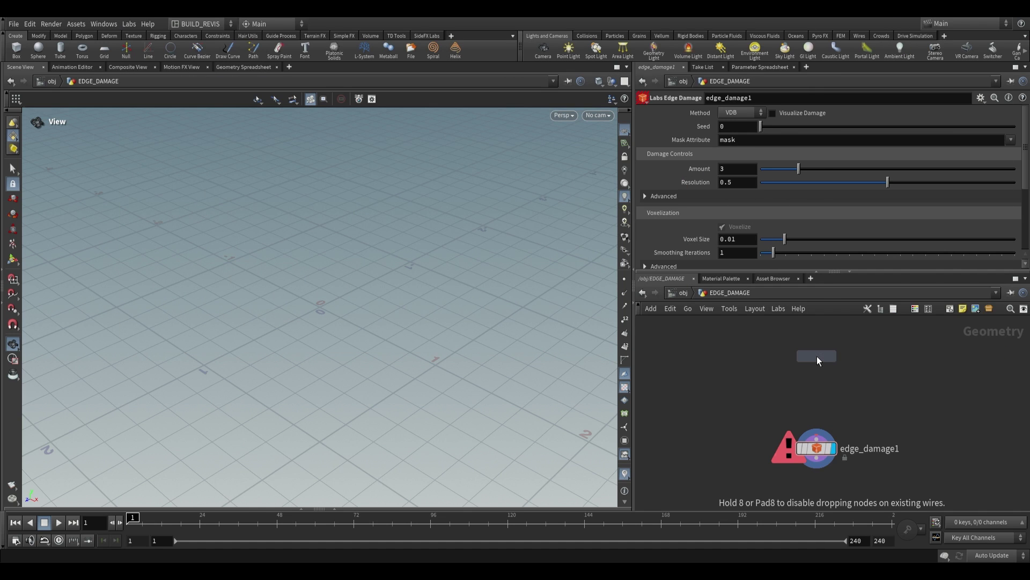
Place box1, wire it into edge_damage1, and display the plain box for comparison.
left_click(817, 356)
left_click(816, 366)
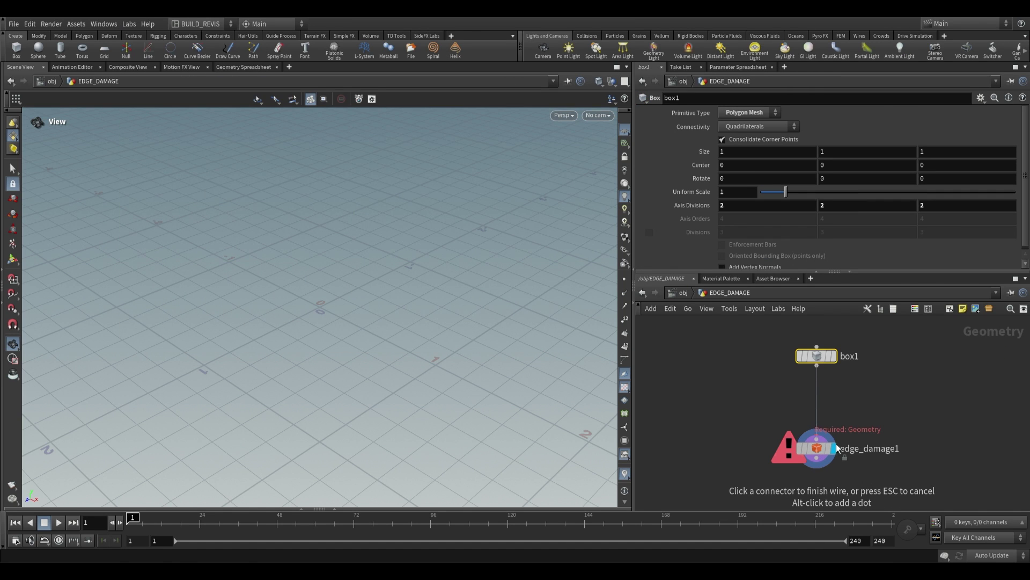
left_click(825, 451)
scroll(311, 316, "up", 5)
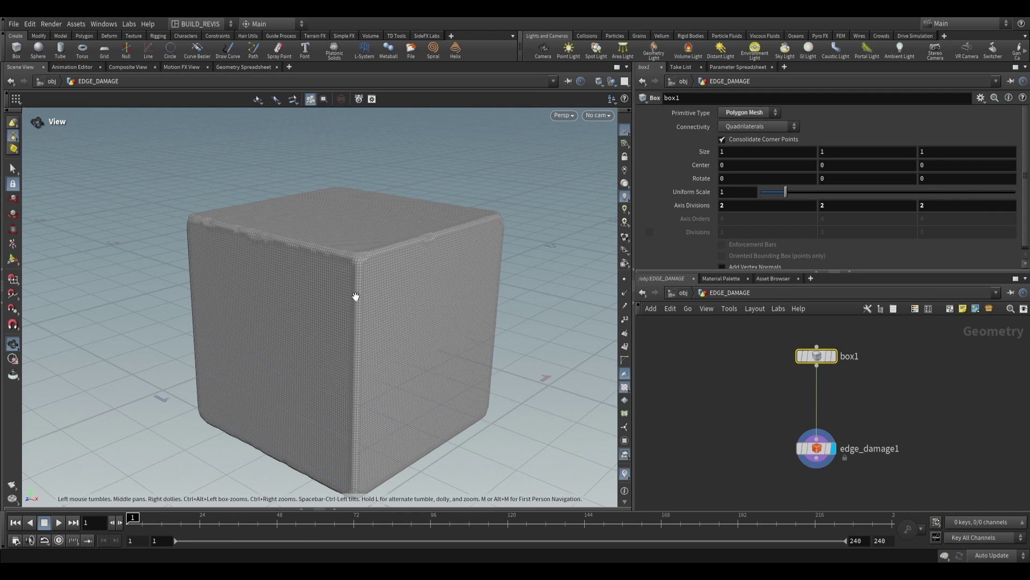
middle_click_drag(297, 306, 300, 296)
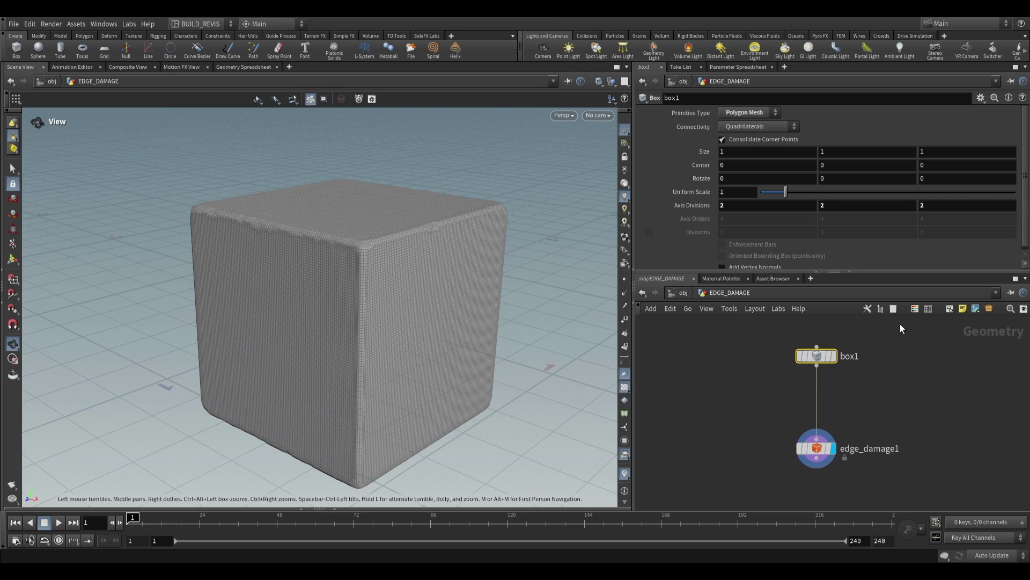
left_click(831, 356)
left_click_drag(456, 327, 465, 301)
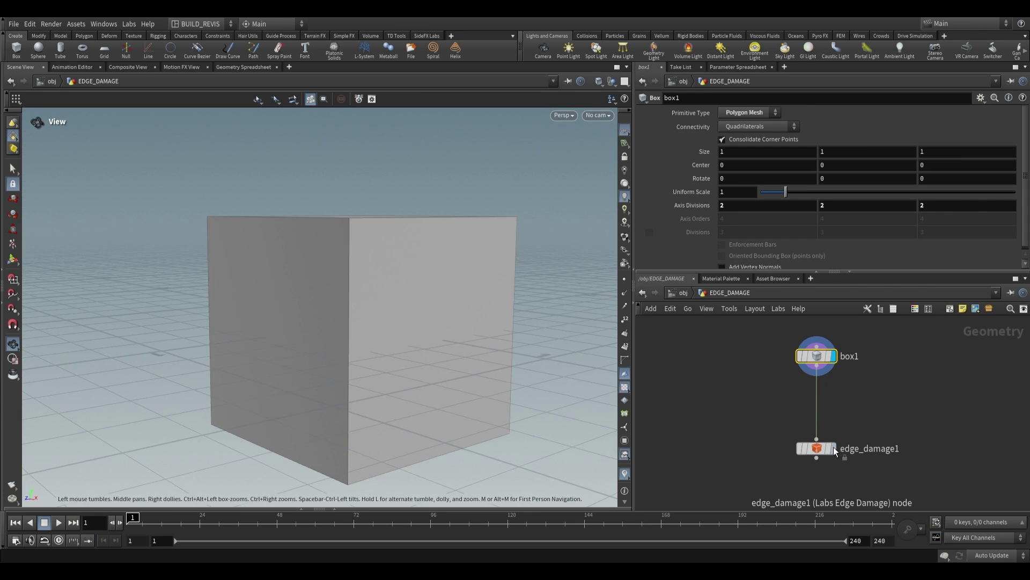
Display edge_damage1 with Visualize Damage on and raise Amount to 9.96.
left_click(833, 448)
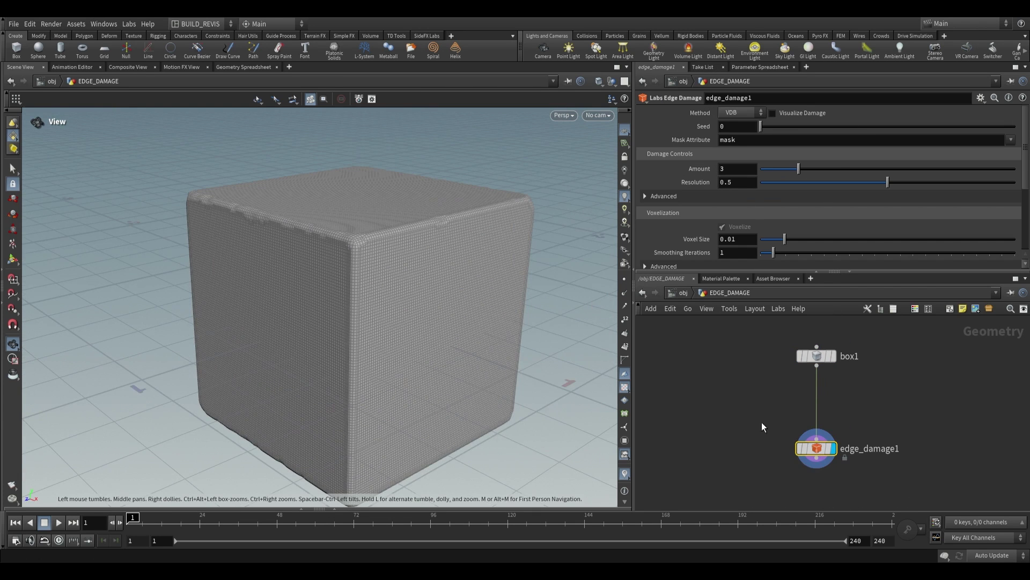
left_click(771, 113)
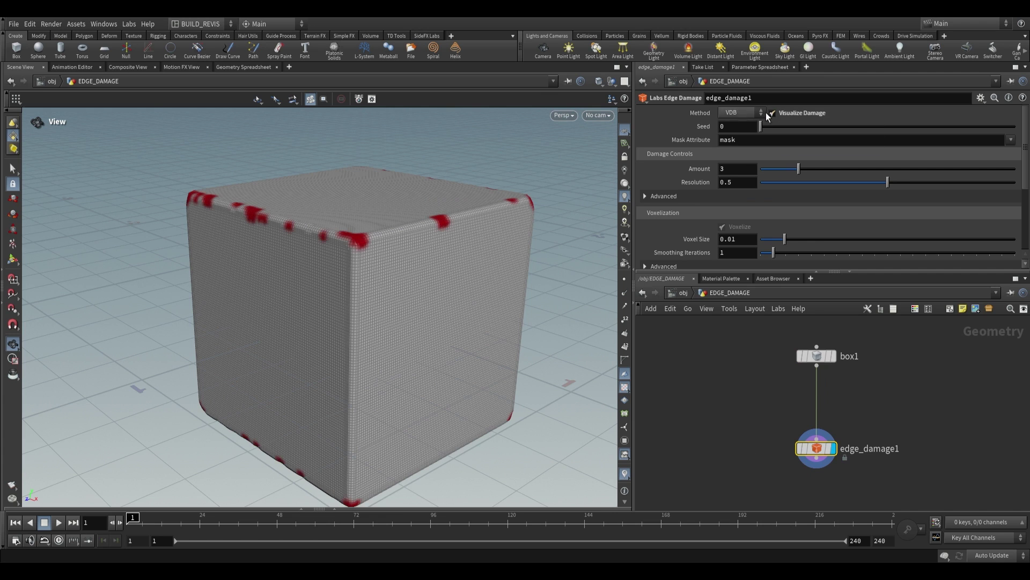
left_click_drag(285, 265, 354, 271)
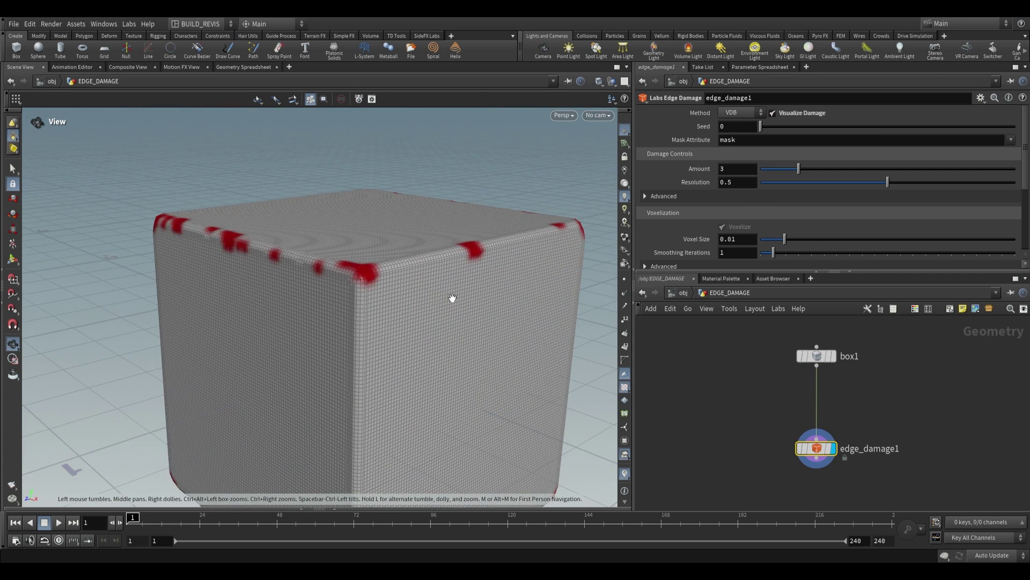
left_click_drag(453, 298, 467, 292)
left_click_drag(799, 168, 887, 171)
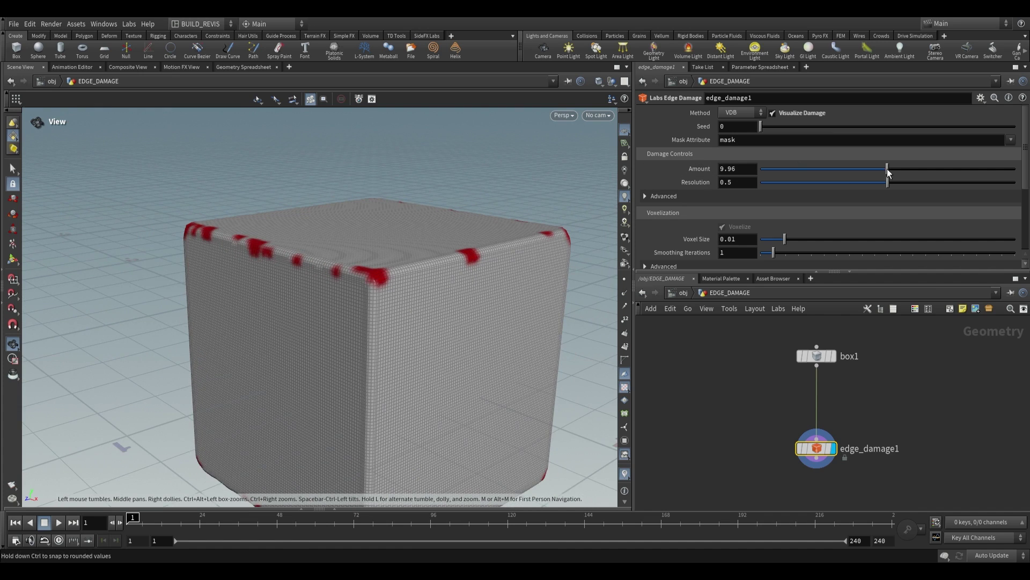
left_click_drag(462, 290, 390, 280)
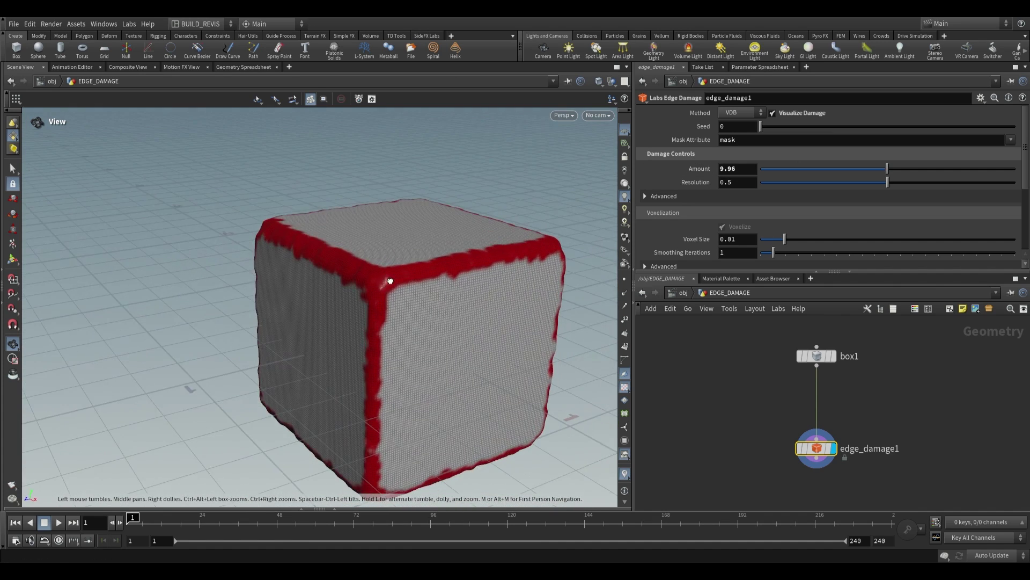
Set noise Element Size to 0.23 and Voxel Size to 0.005, then inspect the finer damage.
scroll(716, 161, "down", 5)
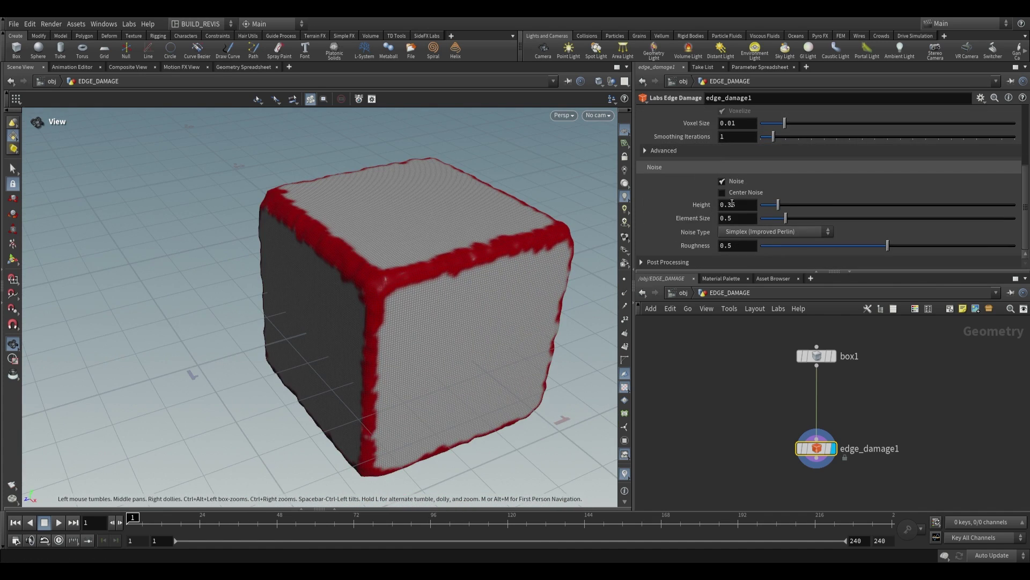
left_click_drag(409, 252, 379, 279)
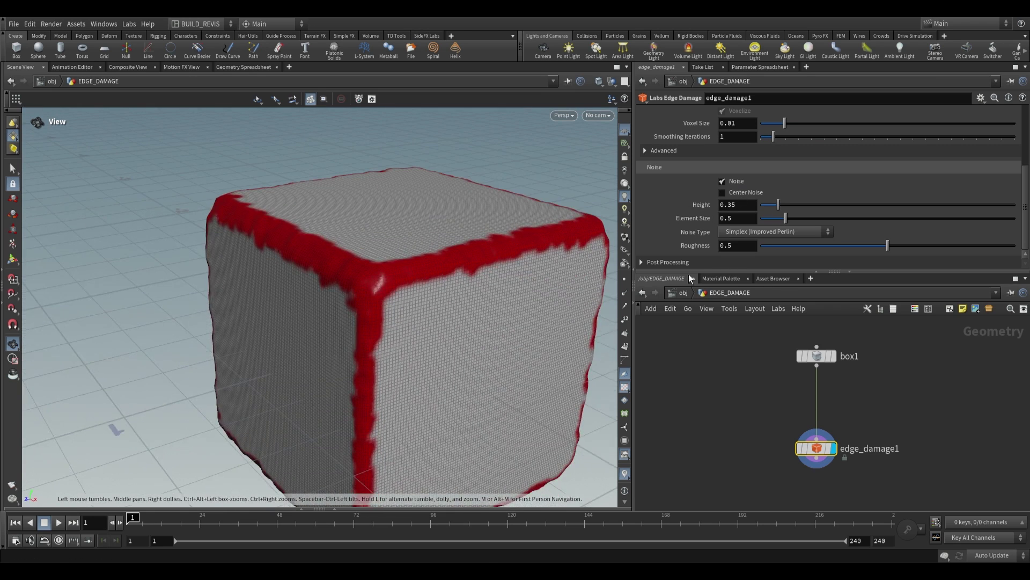
left_click_drag(776, 219, 773, 218)
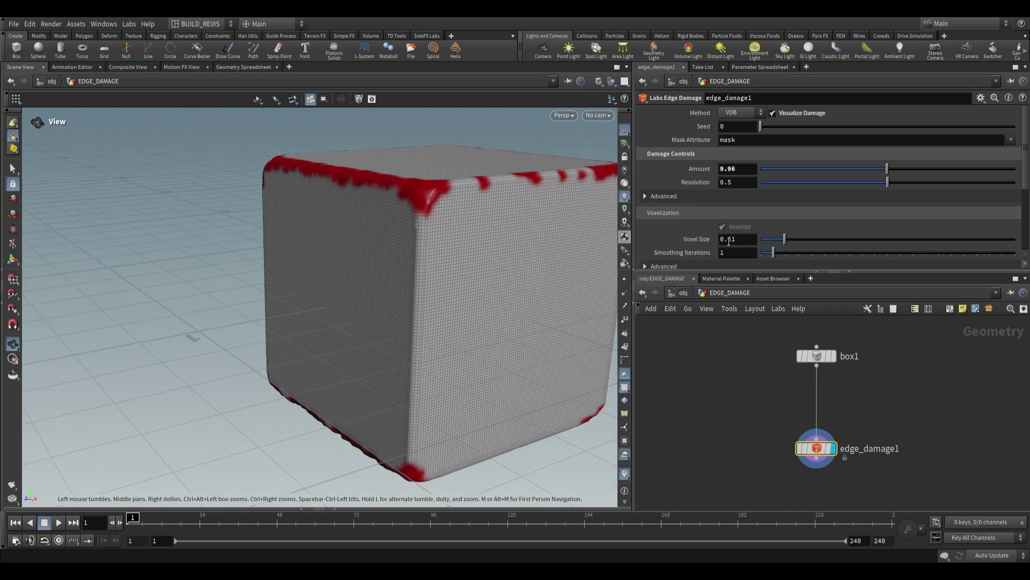
scroll(762, 220, "down", 1)
left_click(731, 211)
type("05")
key("Return")
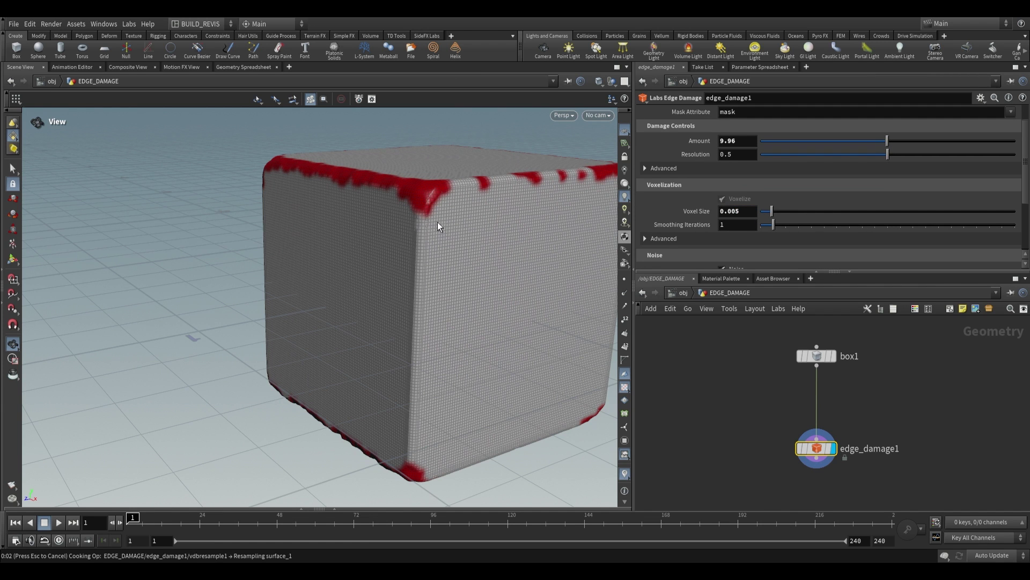
left_click_drag(435, 218, 408, 226)
scroll(734, 183, "up", 2)
left_click_drag(566, 146, 455, 242)
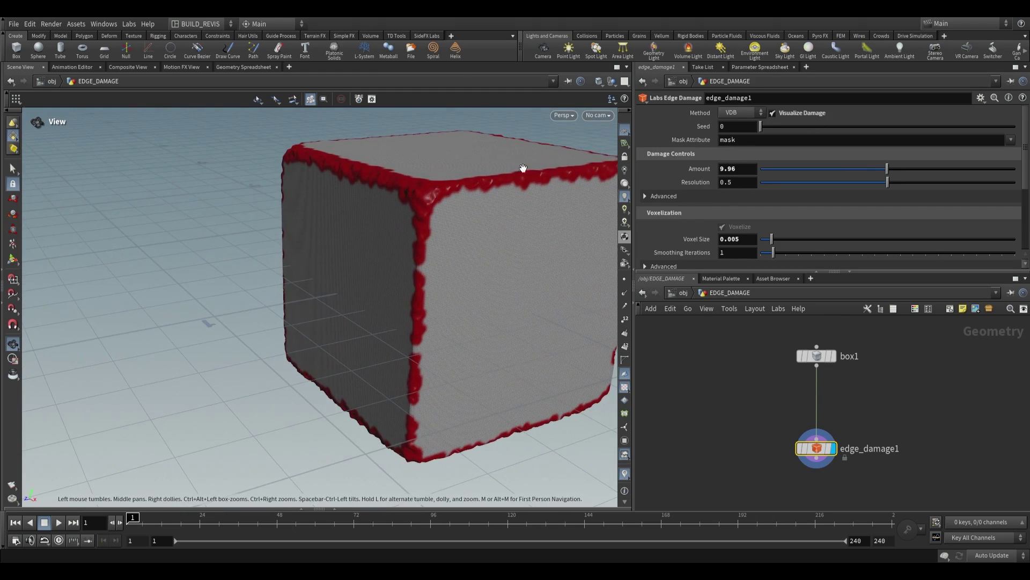
left_click_drag(523, 168, 531, 160)
Turn off Visualize Damage and compare the plain box with the damaged cube.
left_click(773, 112)
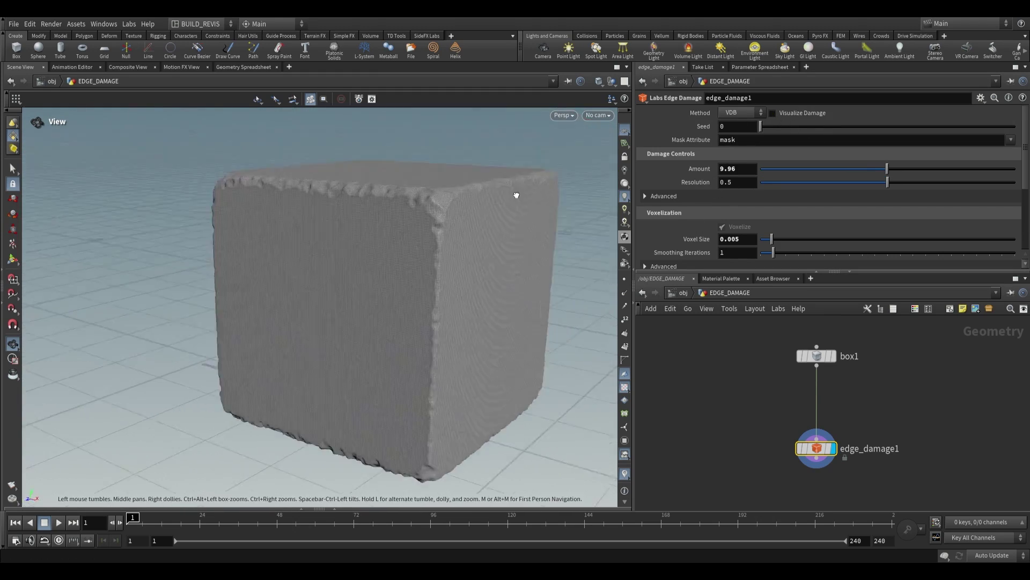
left_click(832, 357)
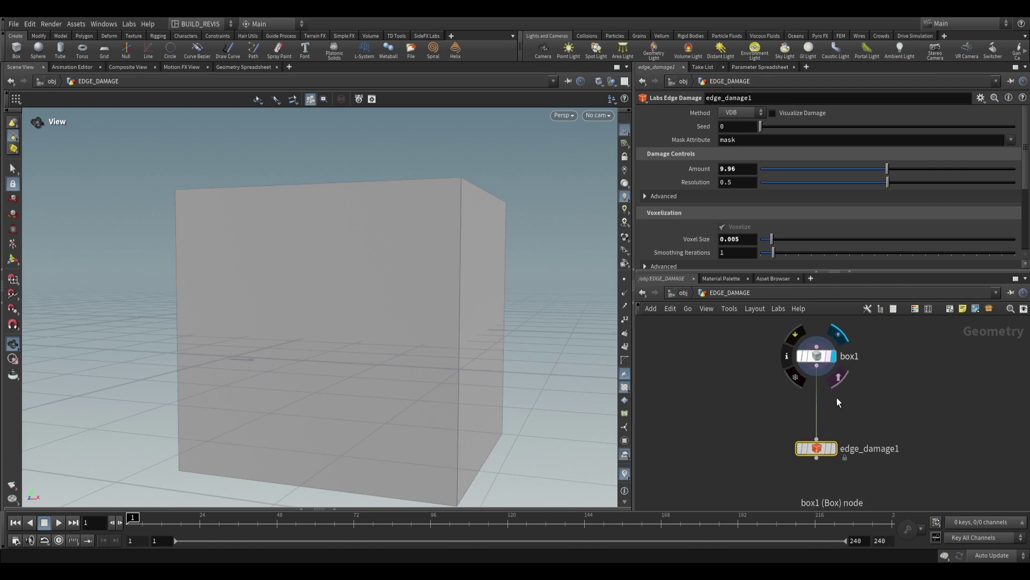
left_click(832, 449)
left_click_drag(508, 249, 445, 250)
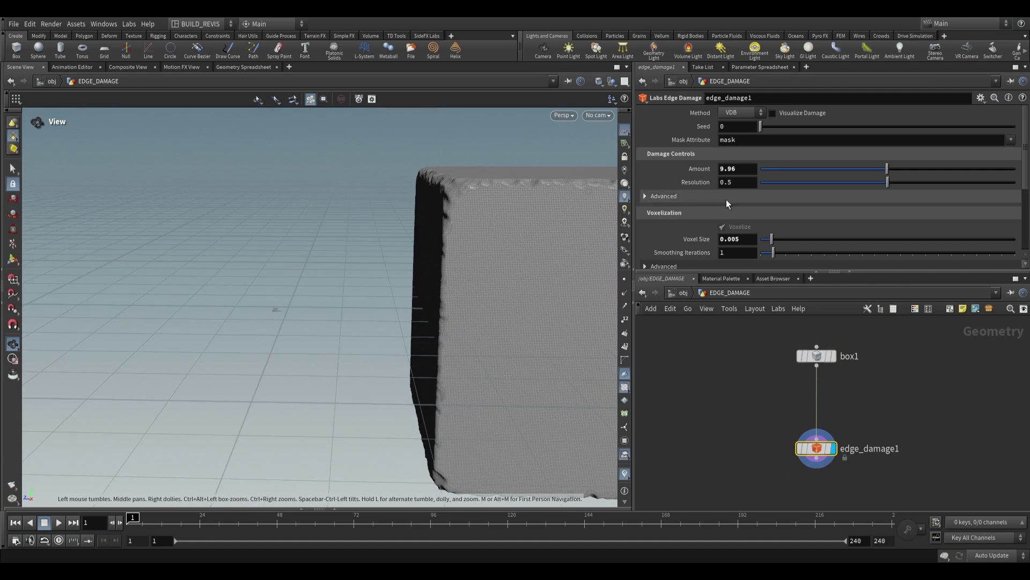
left_click_drag(511, 193, 440, 206)
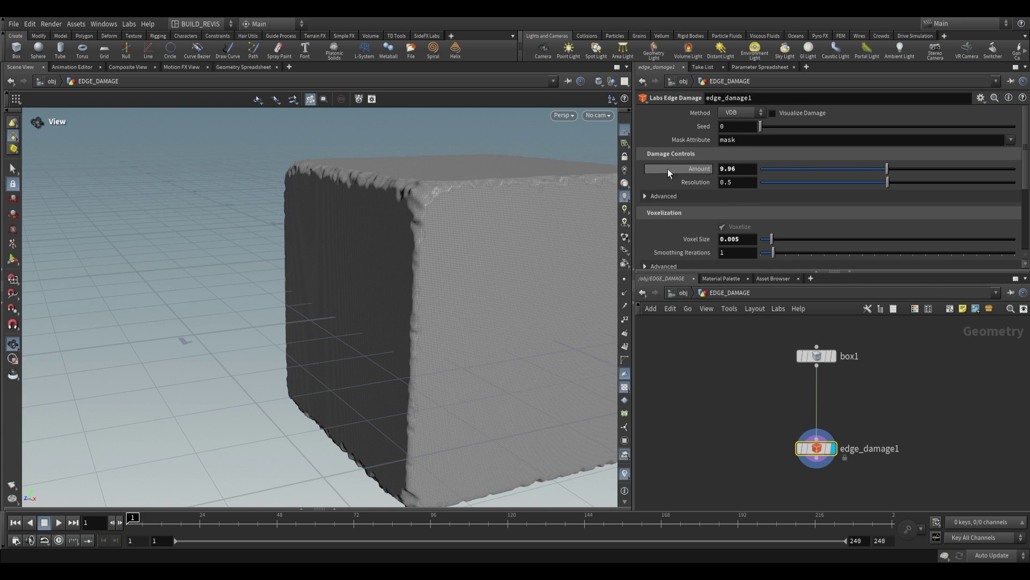
Expand Advanced and flip the damage Direction, leaving it at -1.
left_click(645, 197)
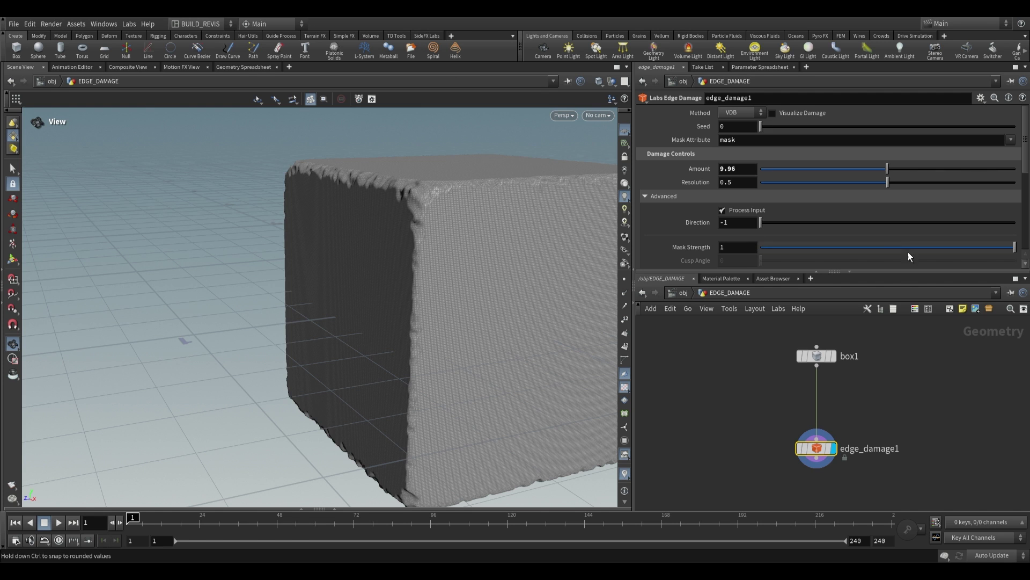
middle_click(709, 227, "ctrl")
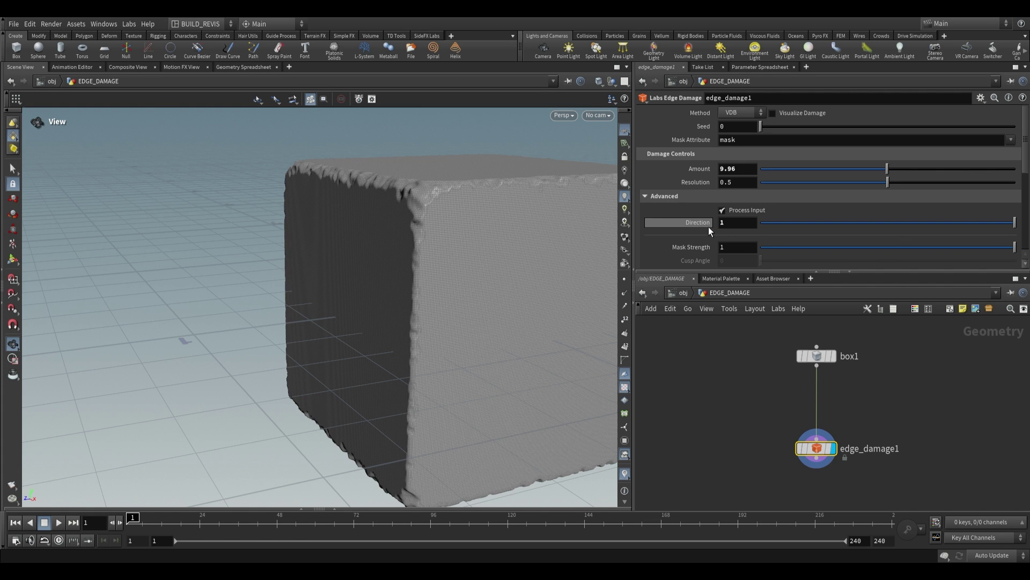
left_click_drag(414, 203, 416, 258)
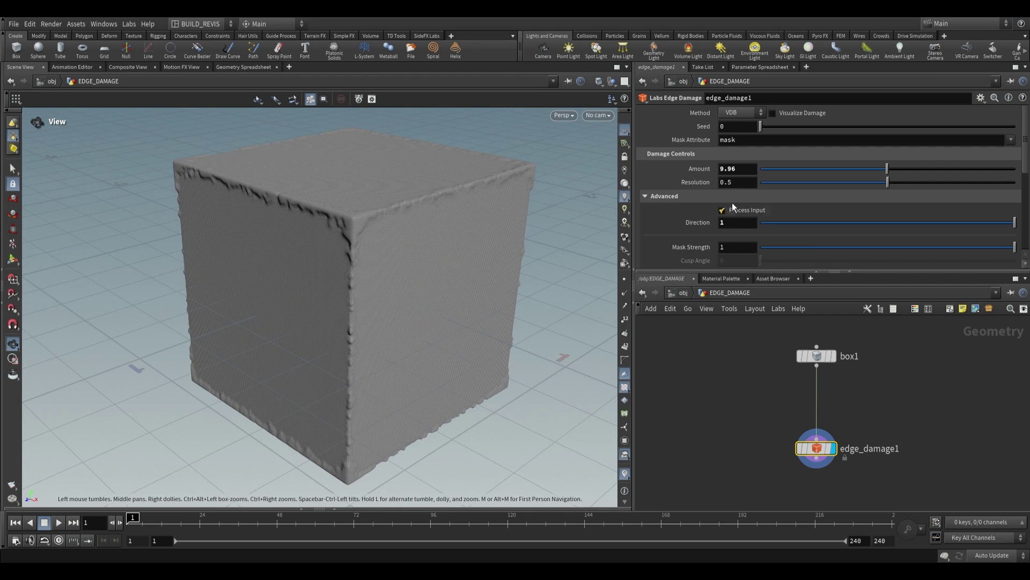
scroll(424, 230, "up", 3)
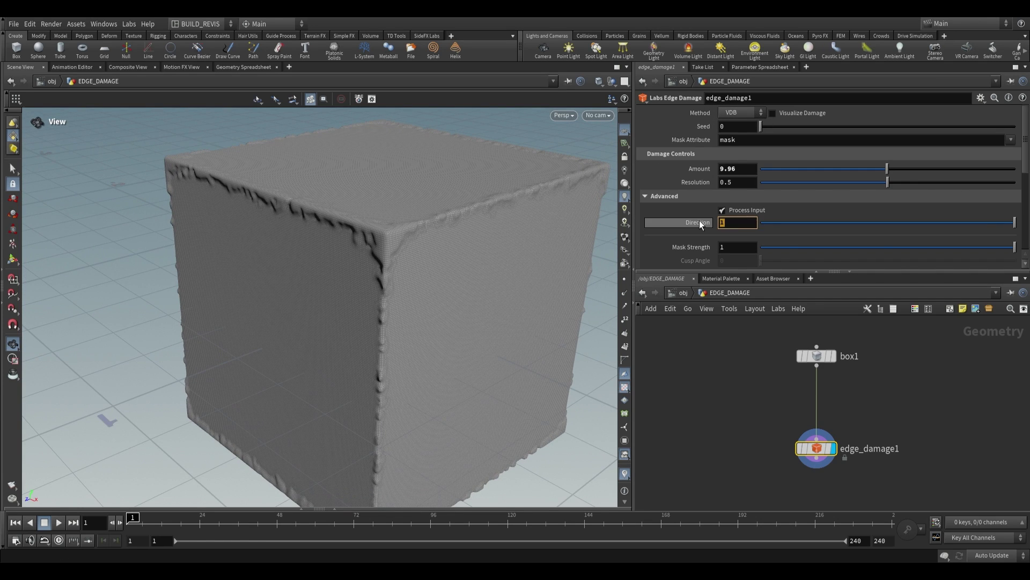
mouse_move(700, 220)
left_click_drag(455, 214, 451, 245)
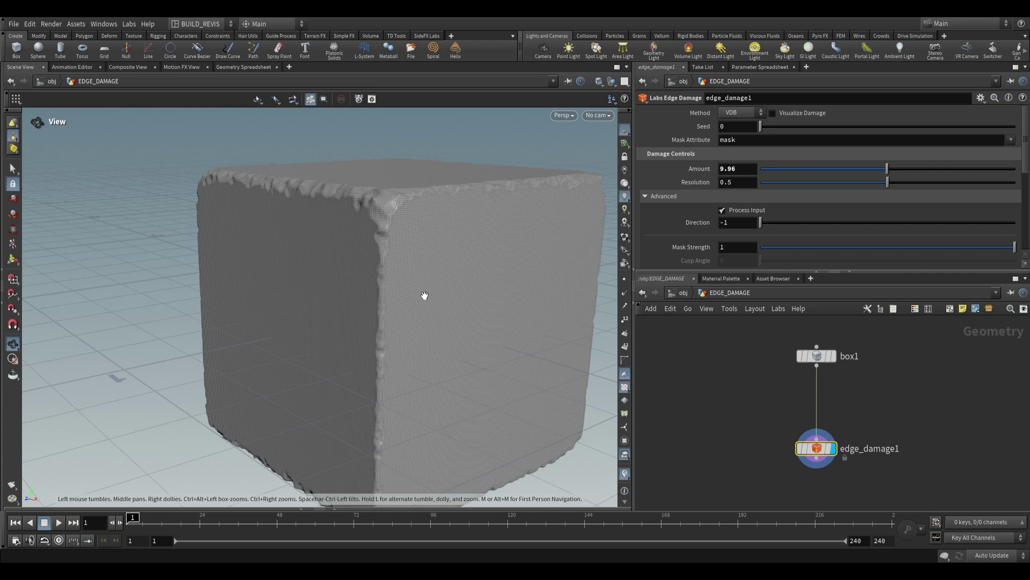
Switch the damage Method to Boolean and compare against the plain box.
left_click(761, 113)
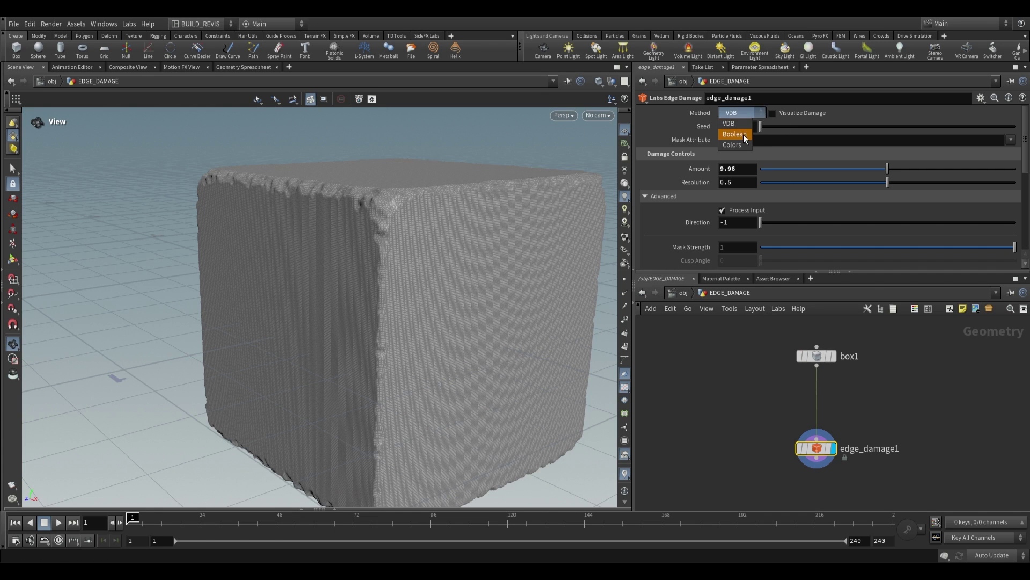
left_click(742, 134)
left_click(832, 359)
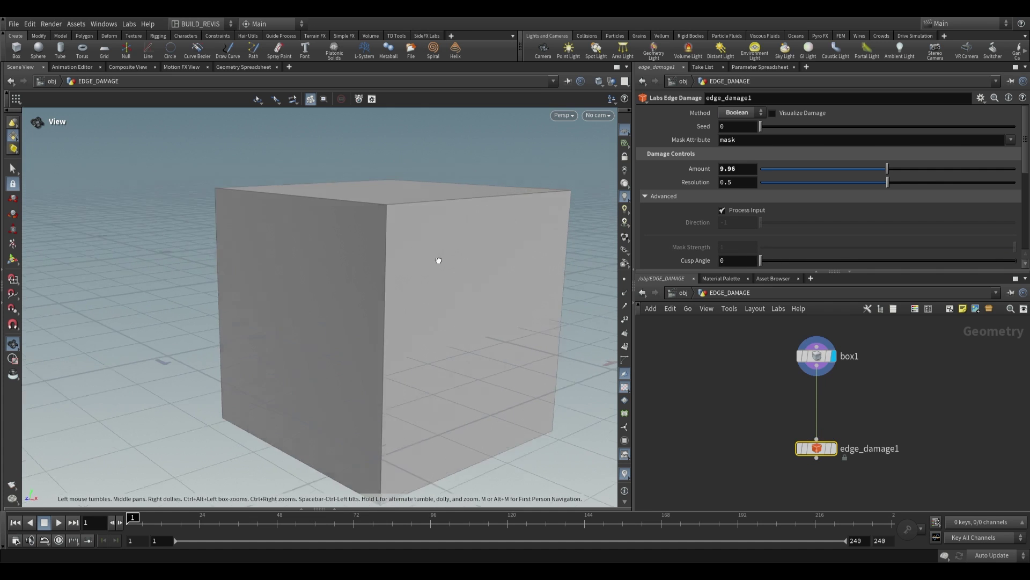
left_click(834, 448)
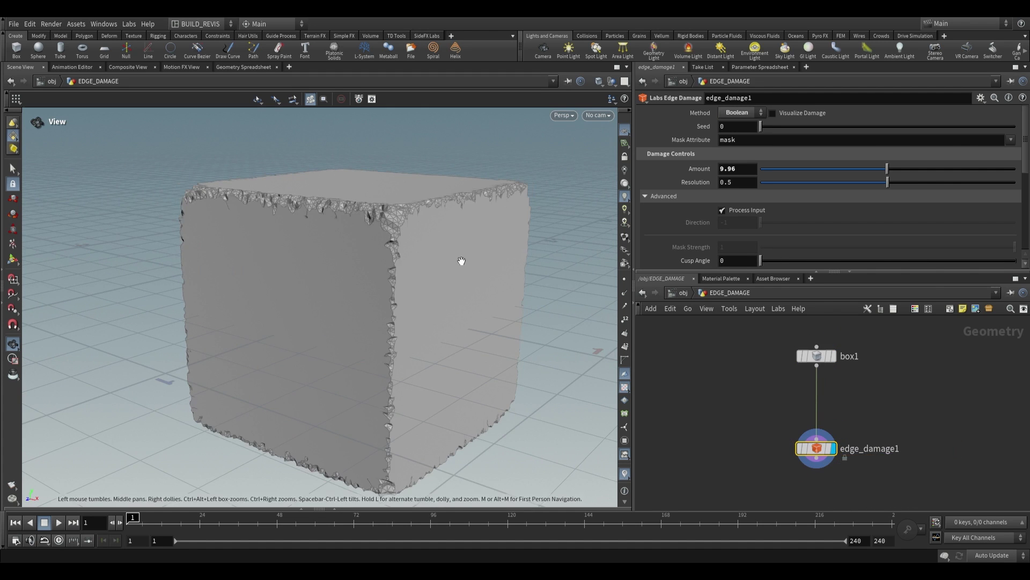
Set the damage Amount to 13.16 and Resolution to 0.7.
left_click_drag(460, 260, 497, 288)
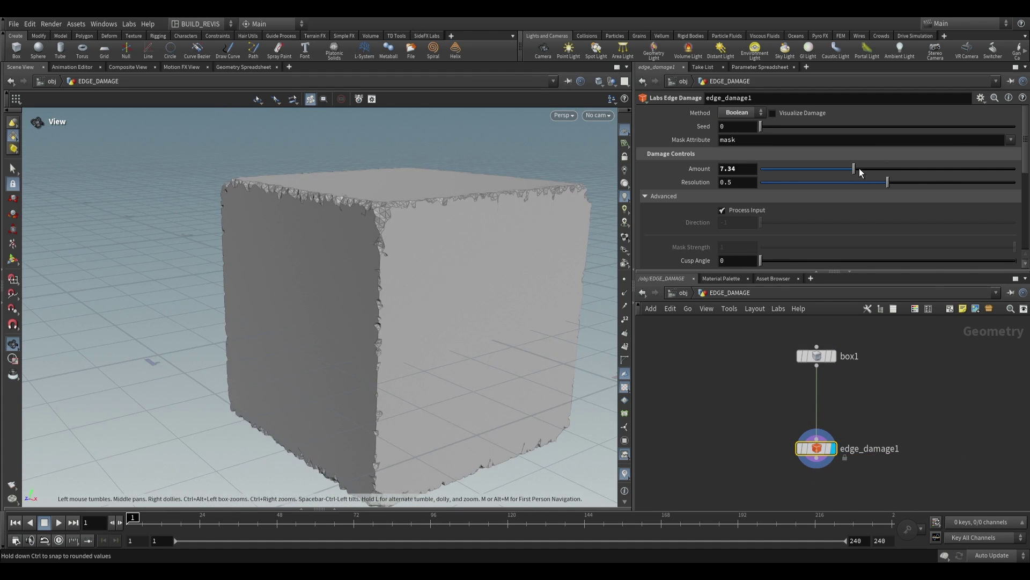
left_click_drag(854, 168, 927, 169)
left_click_drag(436, 207, 397, 228)
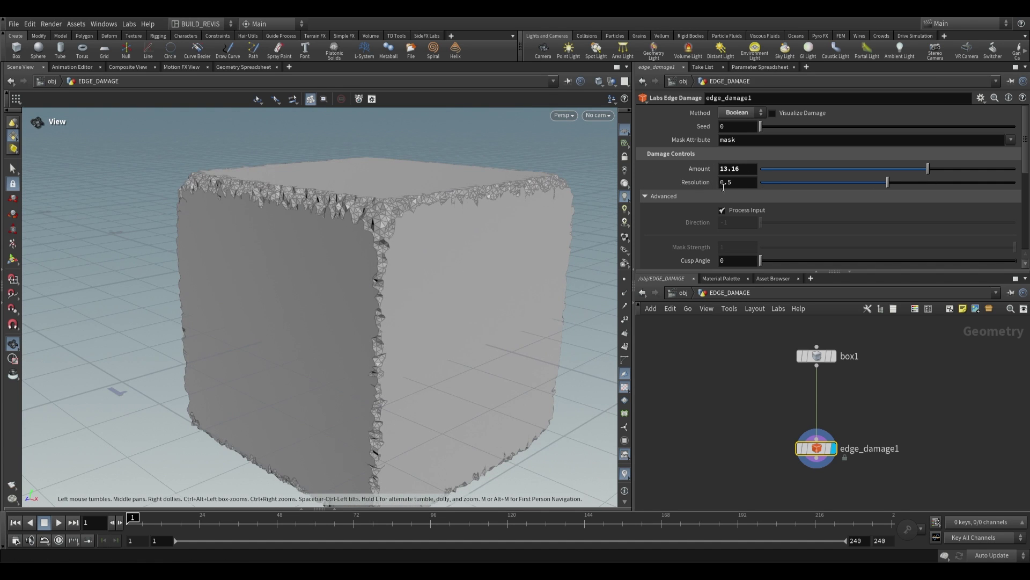
type("7")
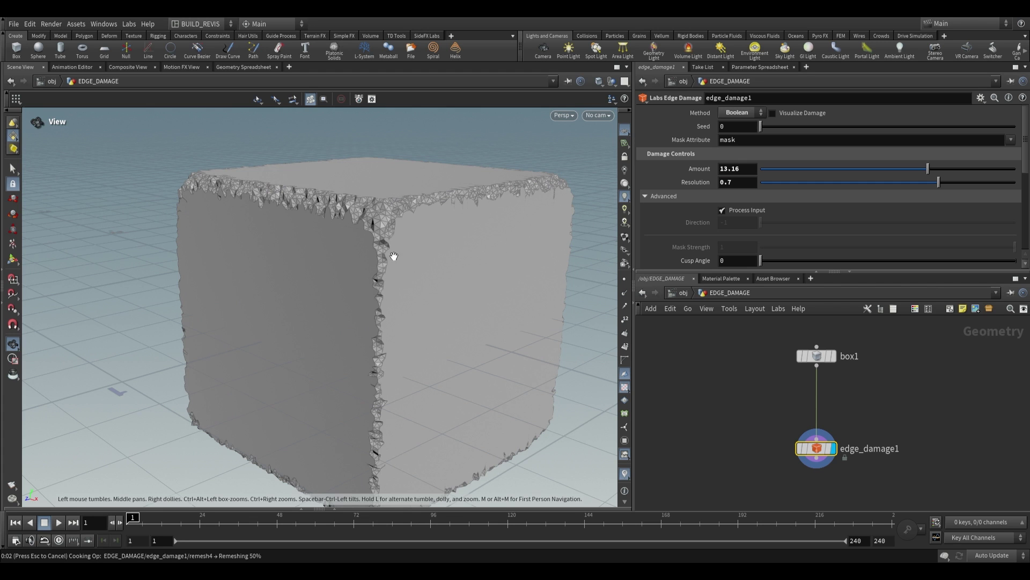
left_click_drag(391, 223, 342, 294)
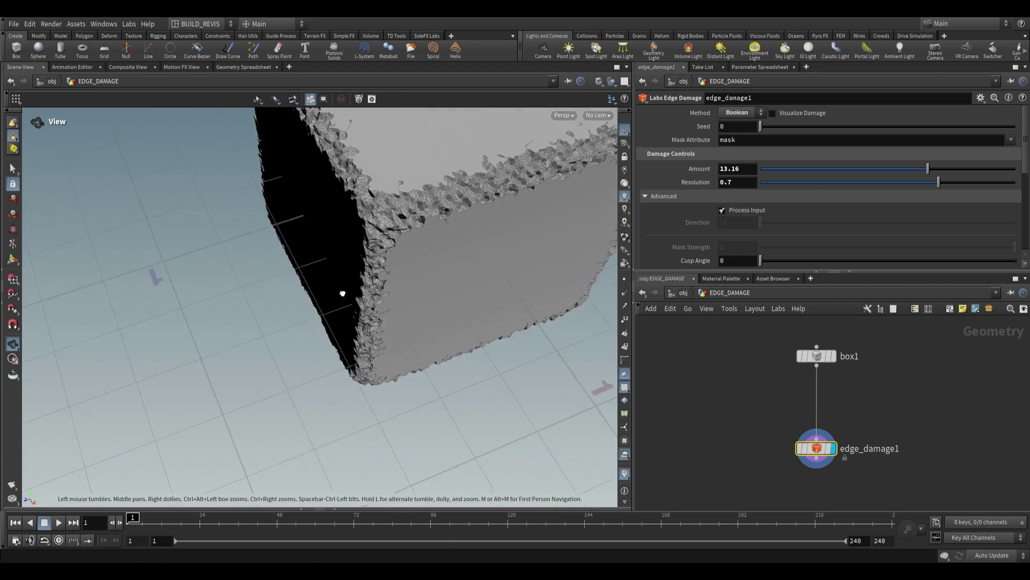
key("h")
Enlarge the noise Element Size to 0.58 and inspect the coarser chunks.
scroll(729, 224, "down", 5)
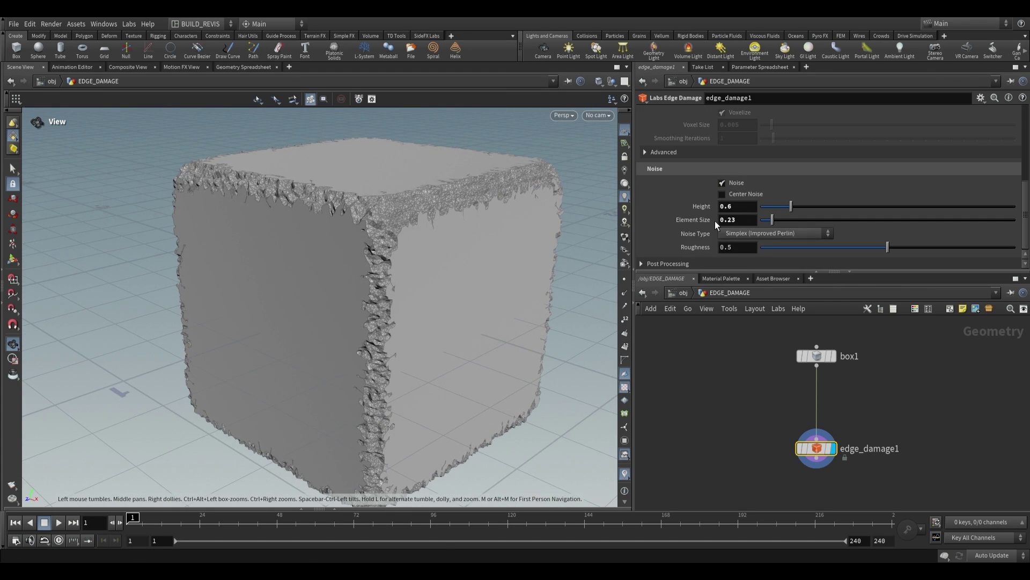
left_click_drag(772, 219, 790, 220)
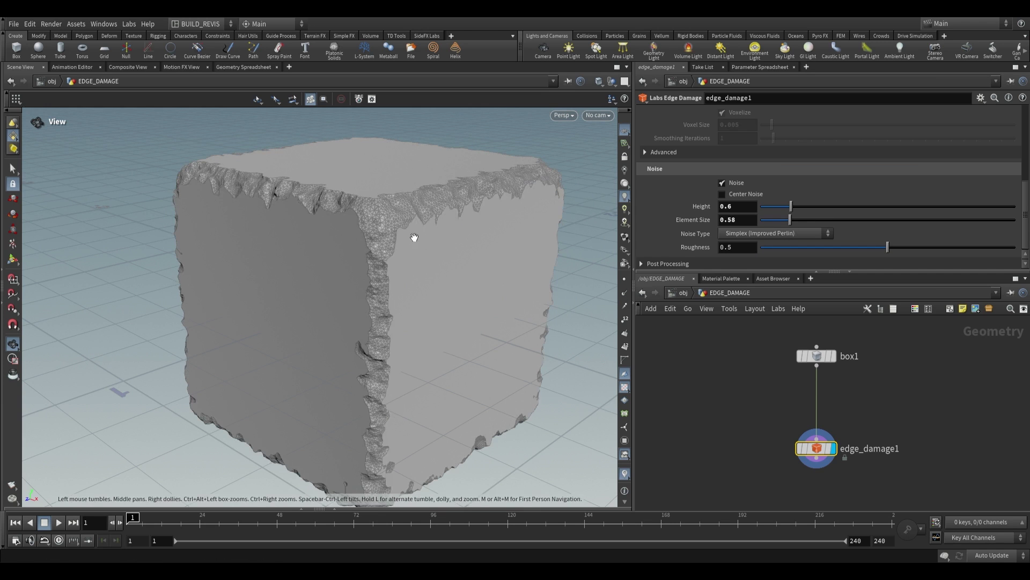
left_click_drag(415, 237, 440, 134)
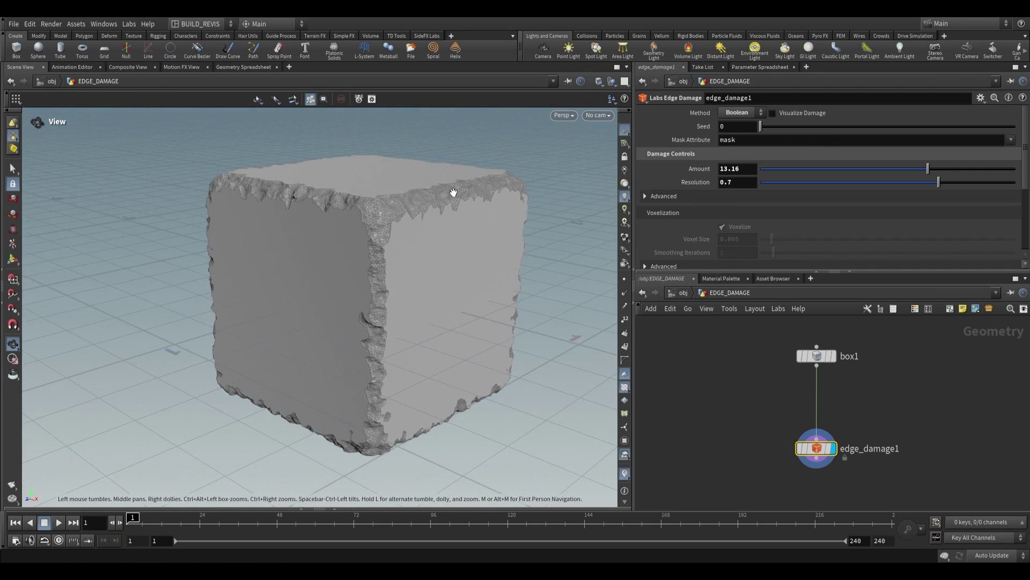
left_click_drag(453, 192, 281, 319)
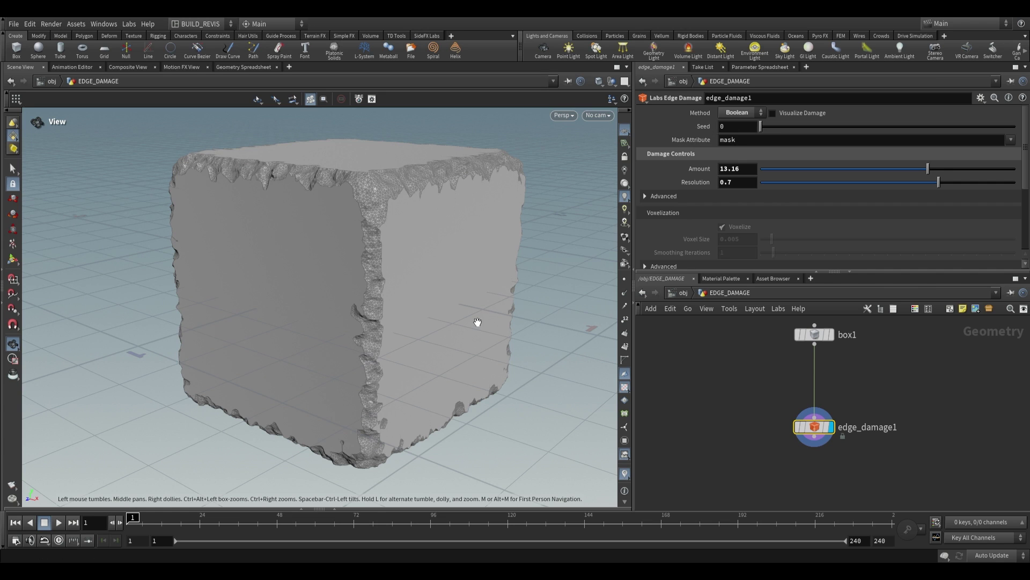
Subdivide box1 to 26 axis divisions.
scroll(826, 343, "up", 2)
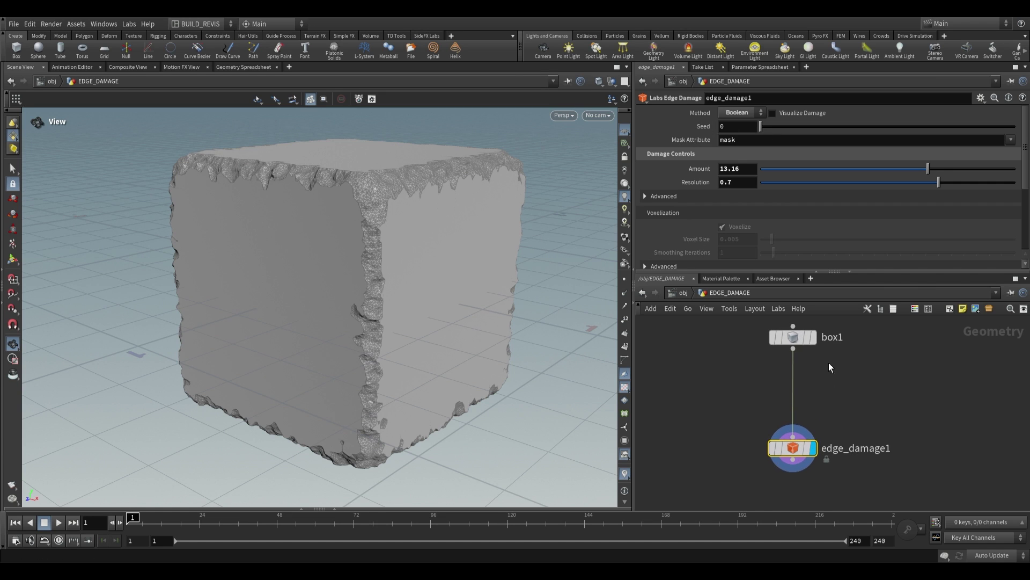
left_click(811, 337)
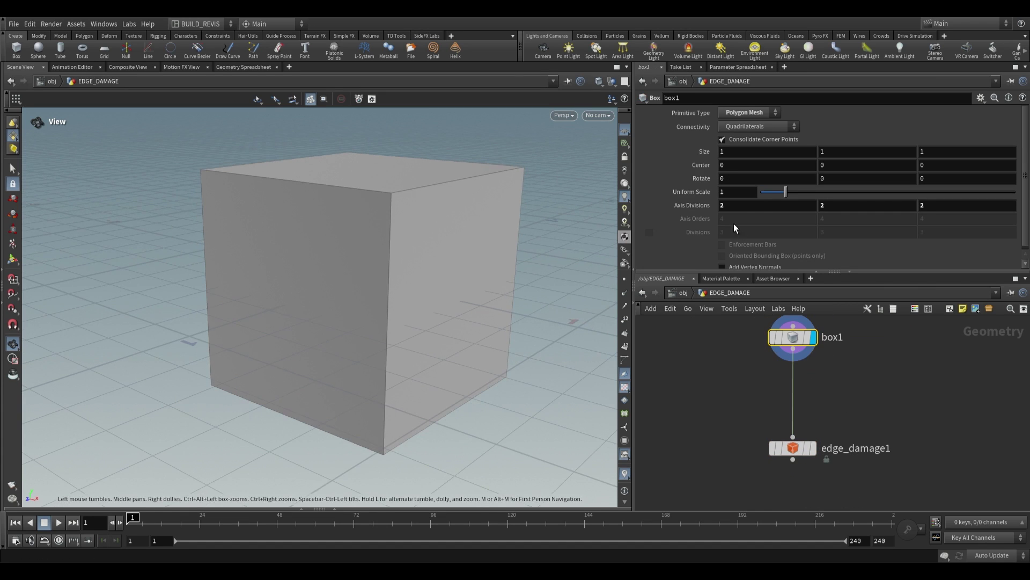
middle_click_drag(694, 205, 746, 205)
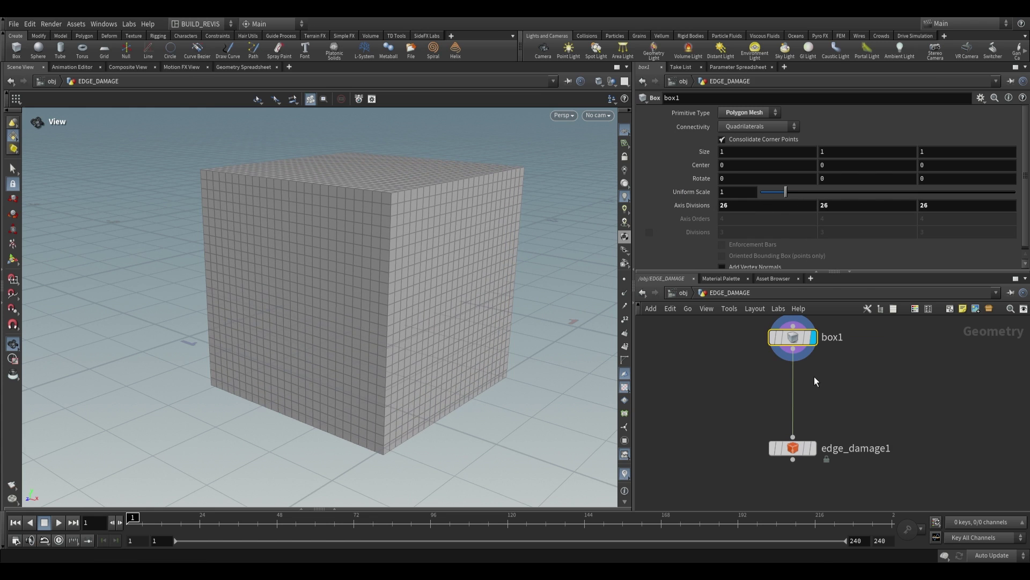
key("Tab")
type("aw")
left_click(935, 339)
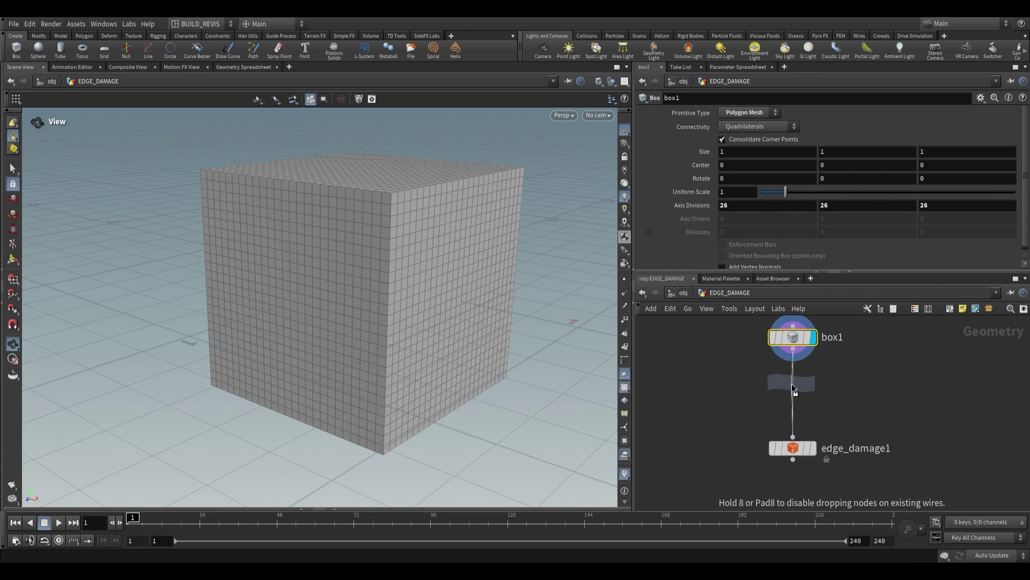
left_click(798, 386)
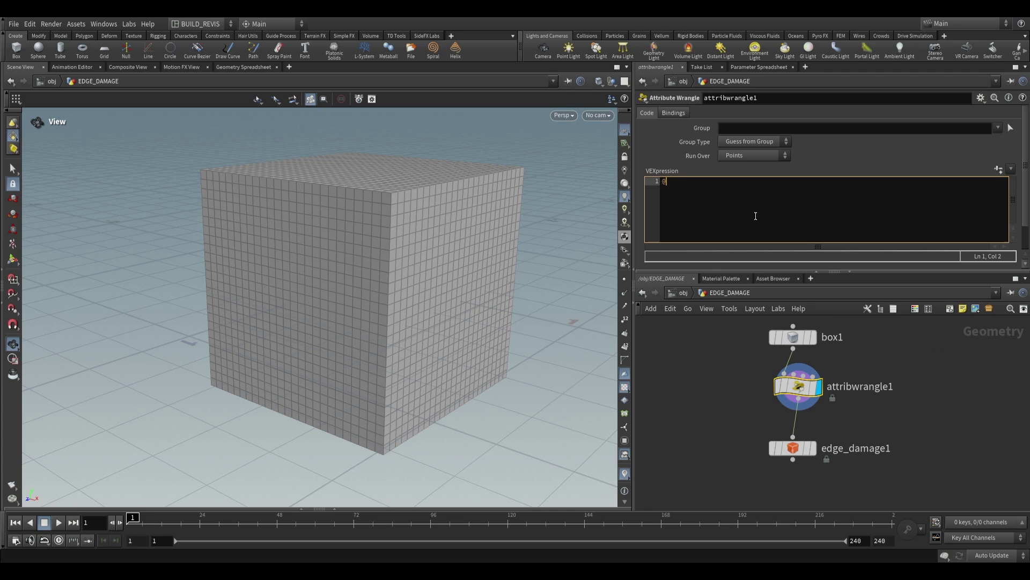
type("v@P")
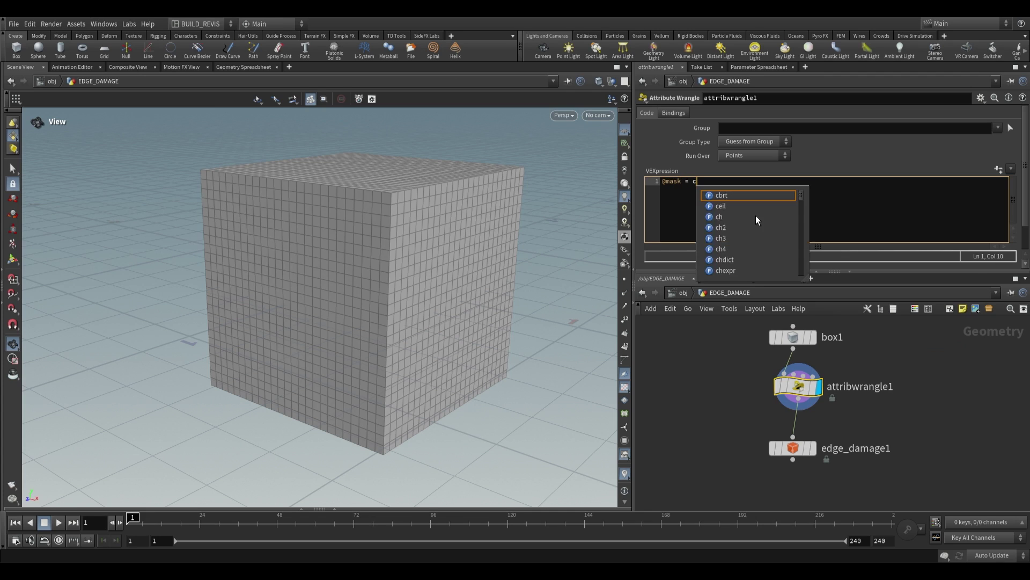
type(".y;")
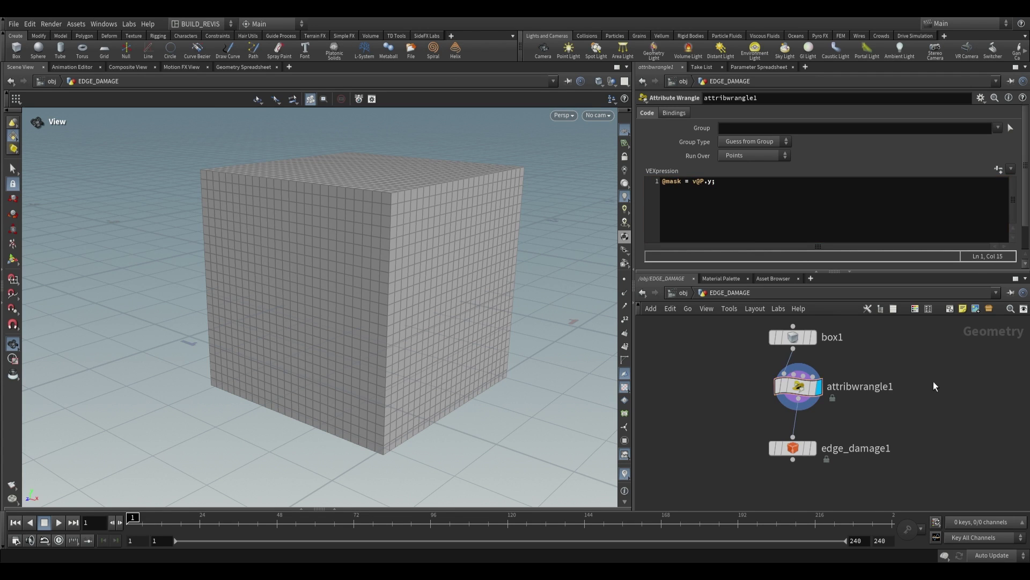
Visualize the mask attribute on the cube from the wrangle's node info.
middle_click(796, 386)
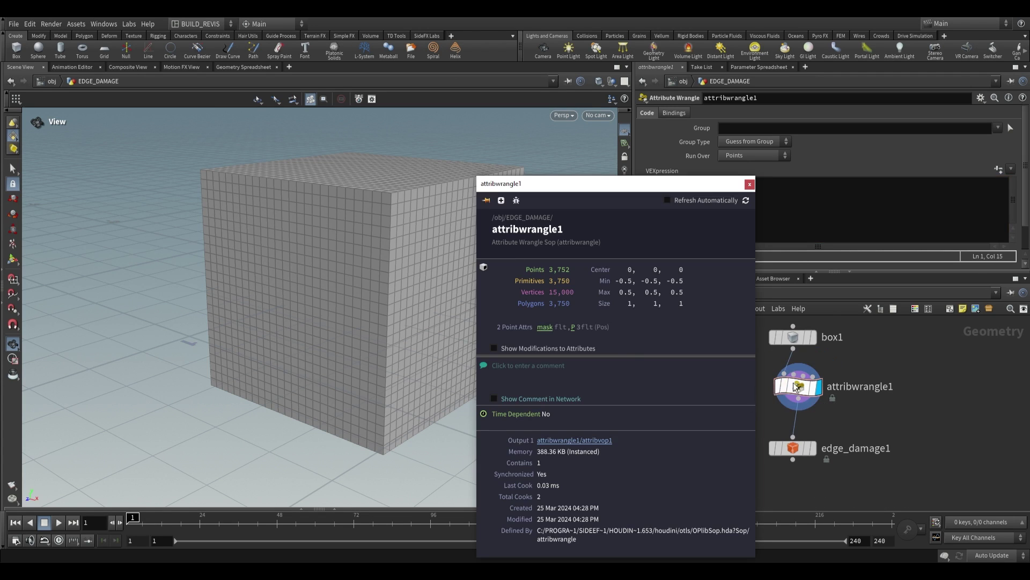
left_click(547, 326)
left_click(750, 184)
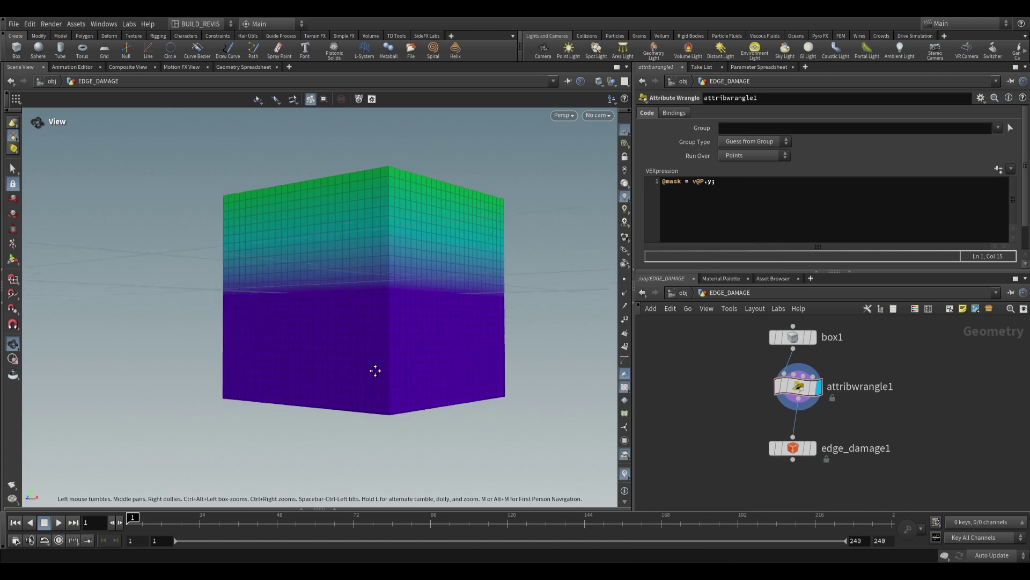
left_click_drag(375, 368, 392, 170)
Set box1's Center Y to 0.5 so the cube sits on the grid.
left_click(804, 343)
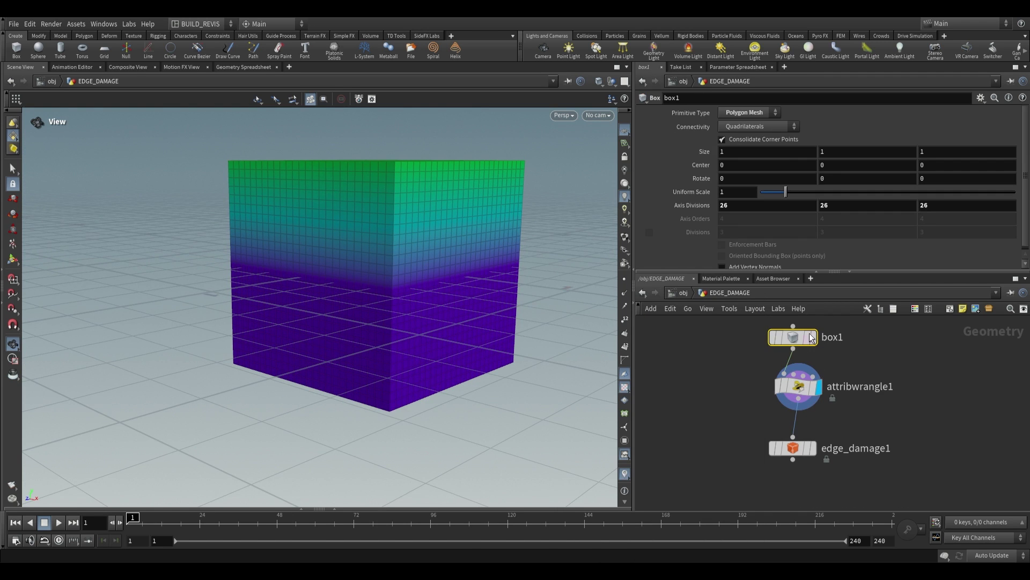
left_click_drag(385, 230, 478, 277)
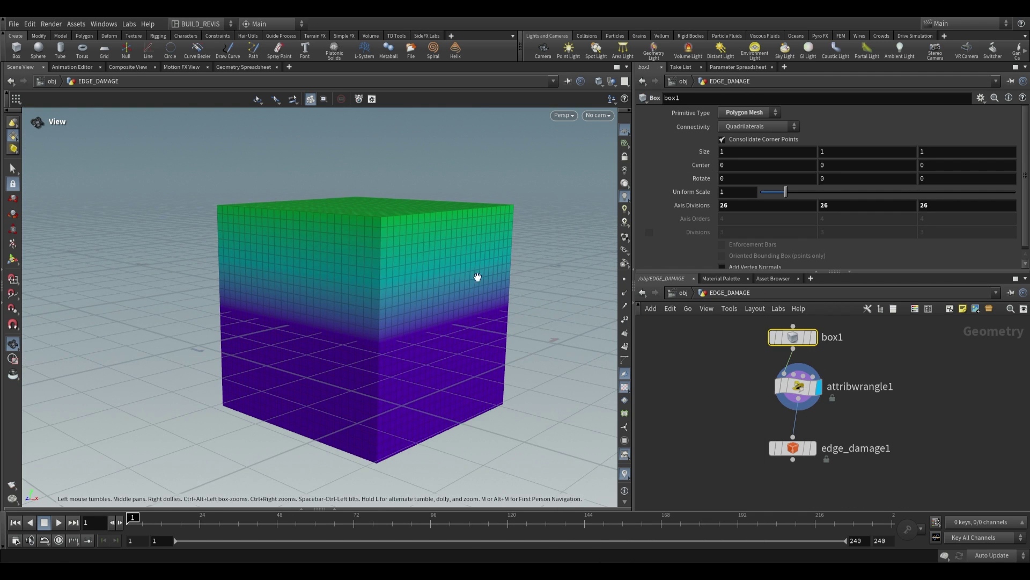
left_click(838, 164)
type("0.5")
key("Return")
left_click_drag(376, 279, 366, 416)
left_click(810, 386)
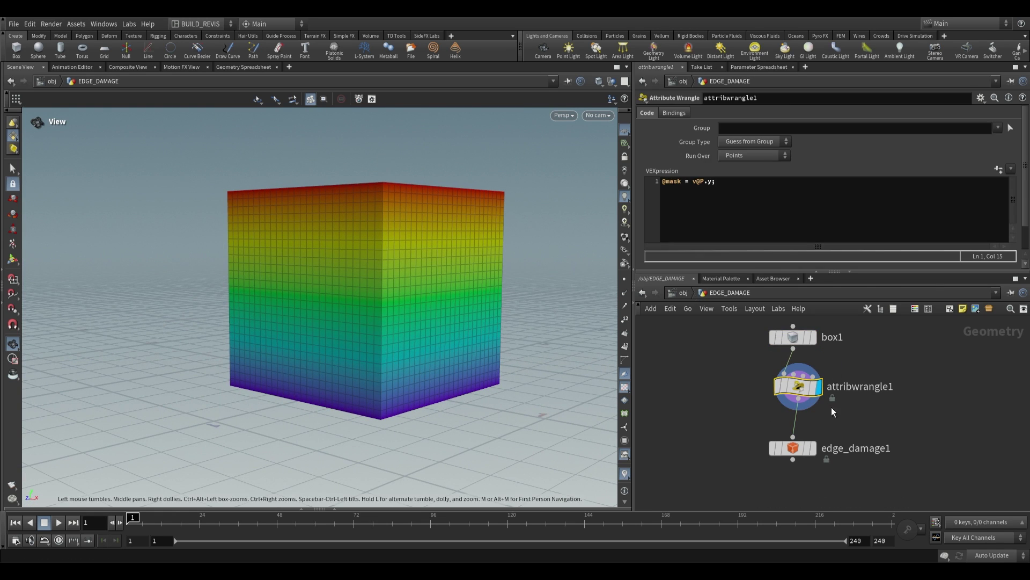
mouse_move(817, 455)
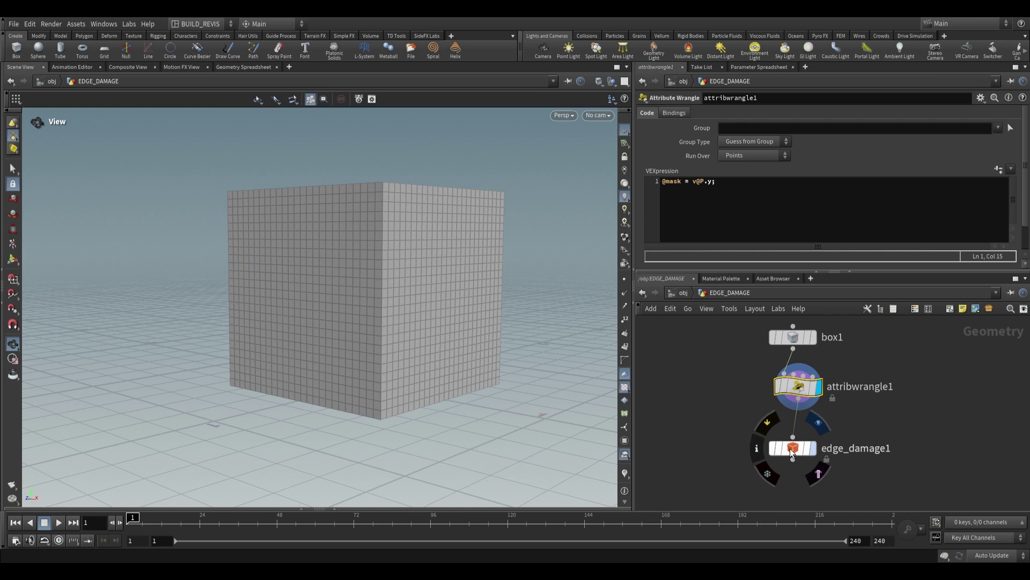
left_click(793, 448)
left_click_drag(526, 300, 407, 375)
left_click(798, 387)
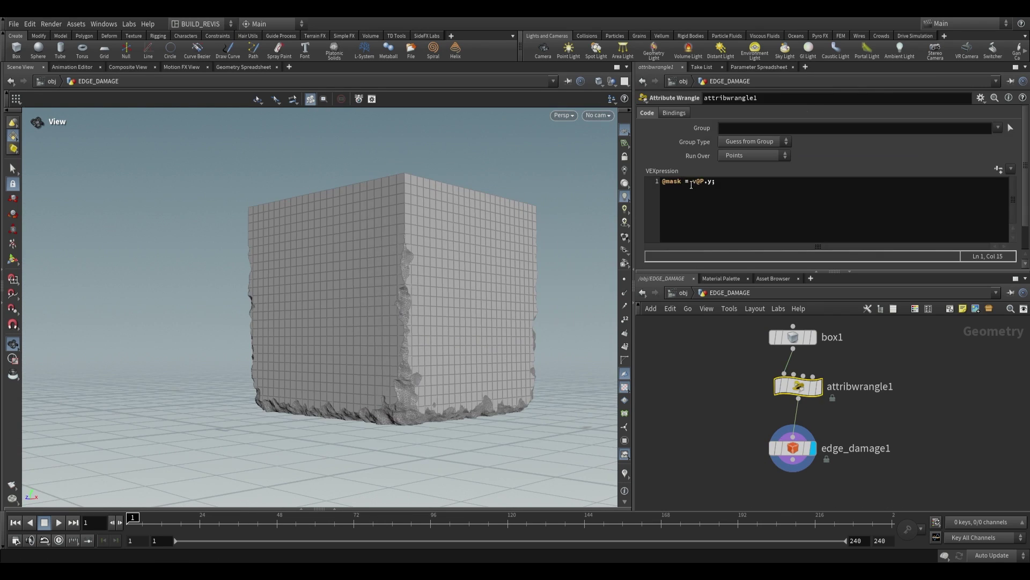
left_click(692, 182)
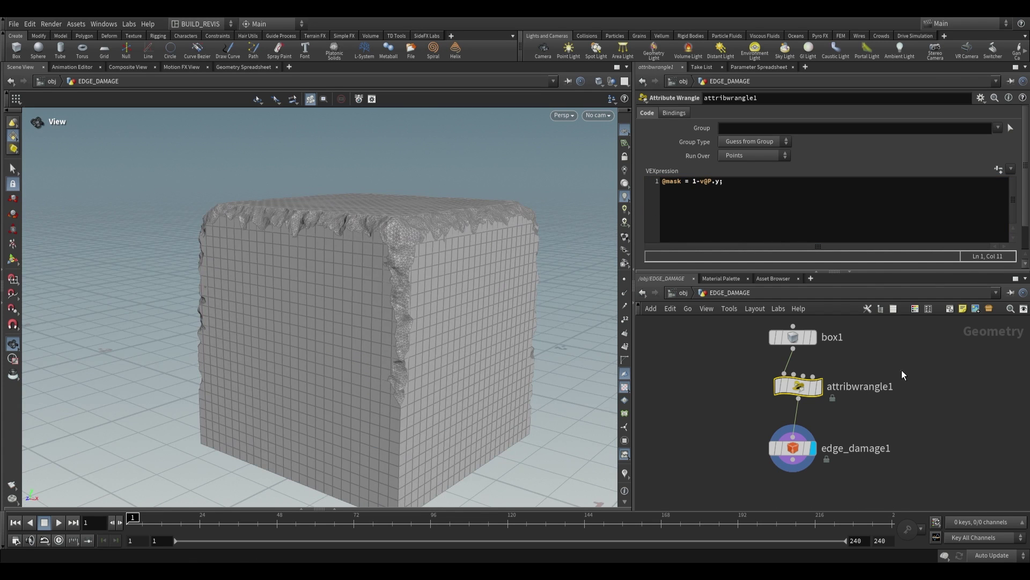
Add an Attribute Noise writing a Float mask with a sharpened remap ramp before edge_damage1.
key("Tab")
type("noise attr")
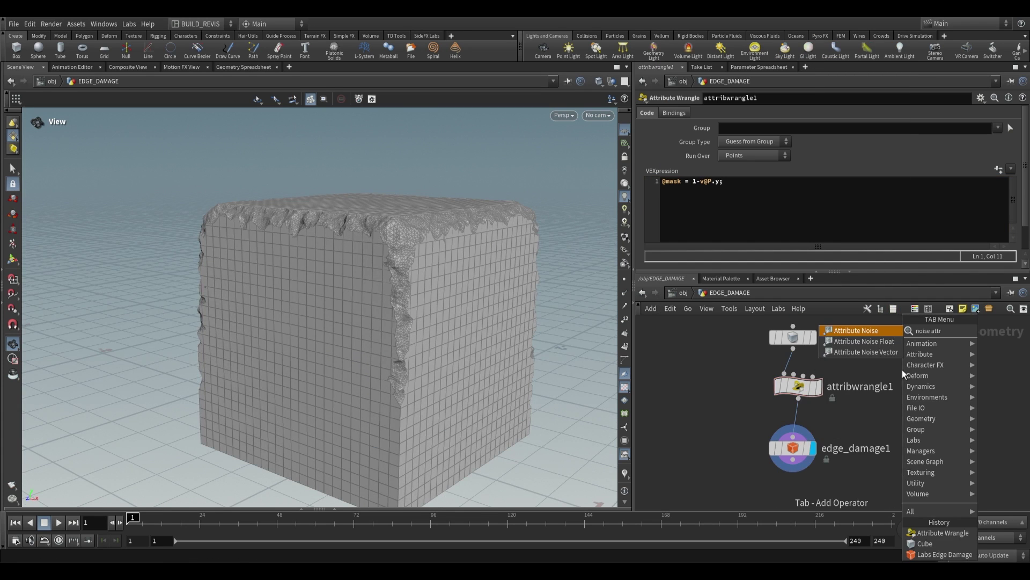
key("Return")
left_click(902, 389)
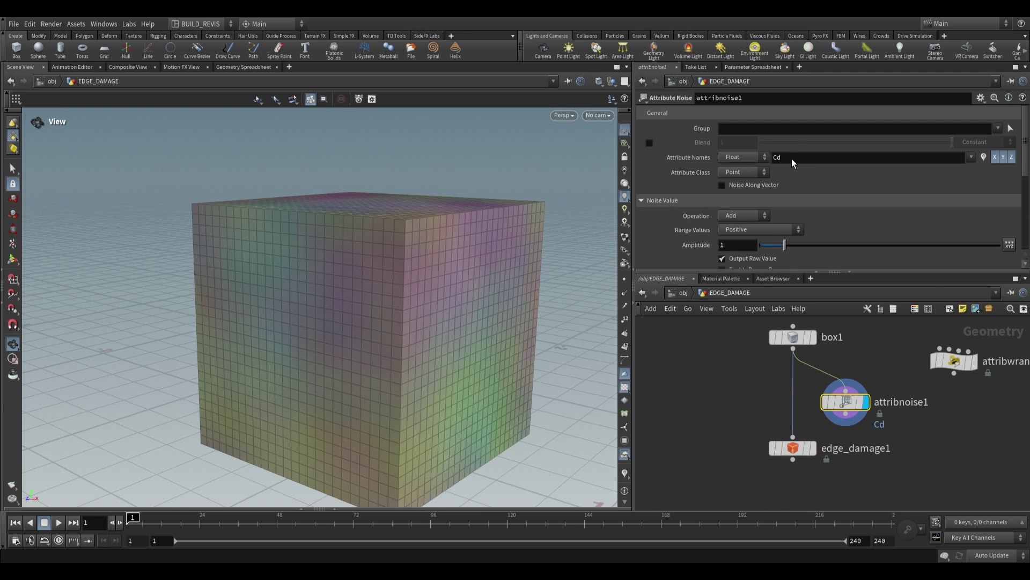
left_click(743, 157)
left_click(735, 148)
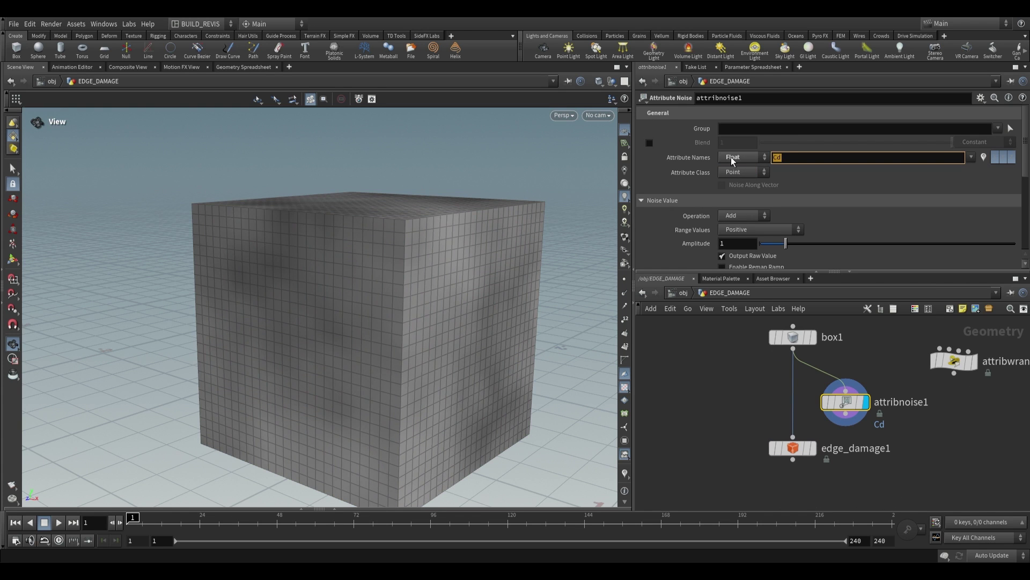
key("Return")
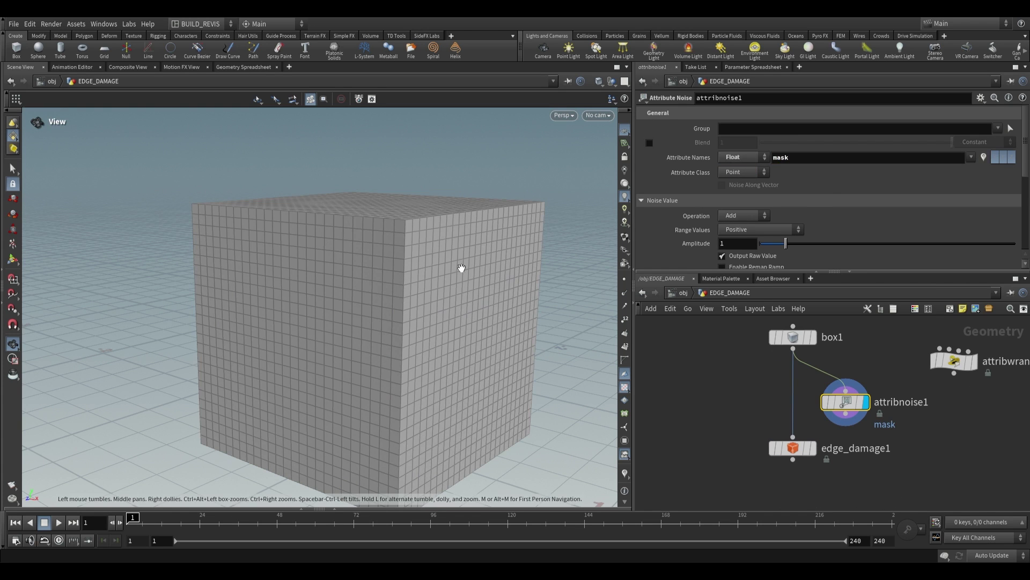
scroll(778, 215, "down", 2)
left_click(722, 209)
left_click_drag(678, 253, 861, 261)
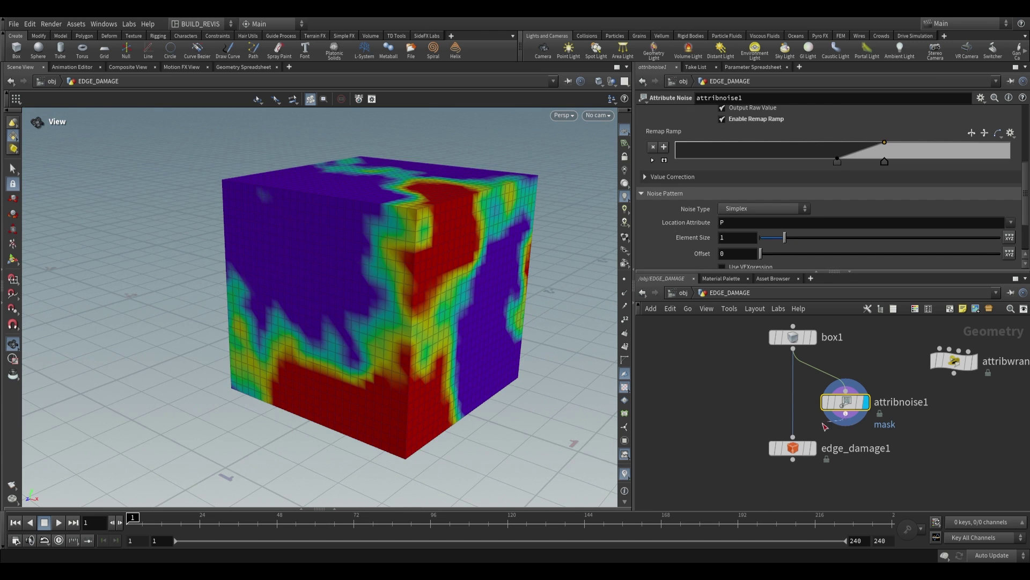
Display the noise-driven edge damage and delete the unused wrangle.
left_click_drag(837, 403, 788, 395)
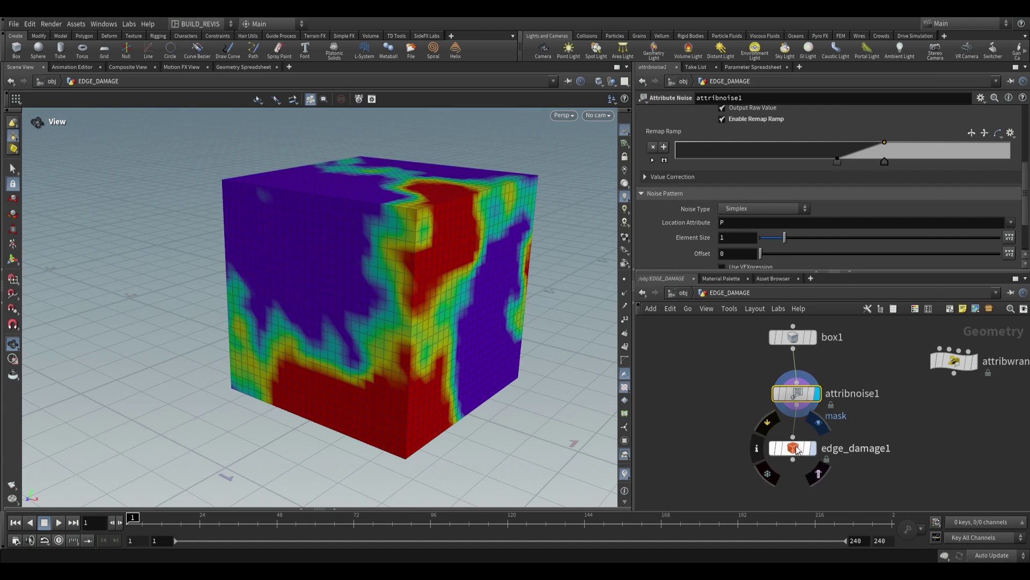
left_click(813, 448)
left_click_drag(442, 232, 490, 214)
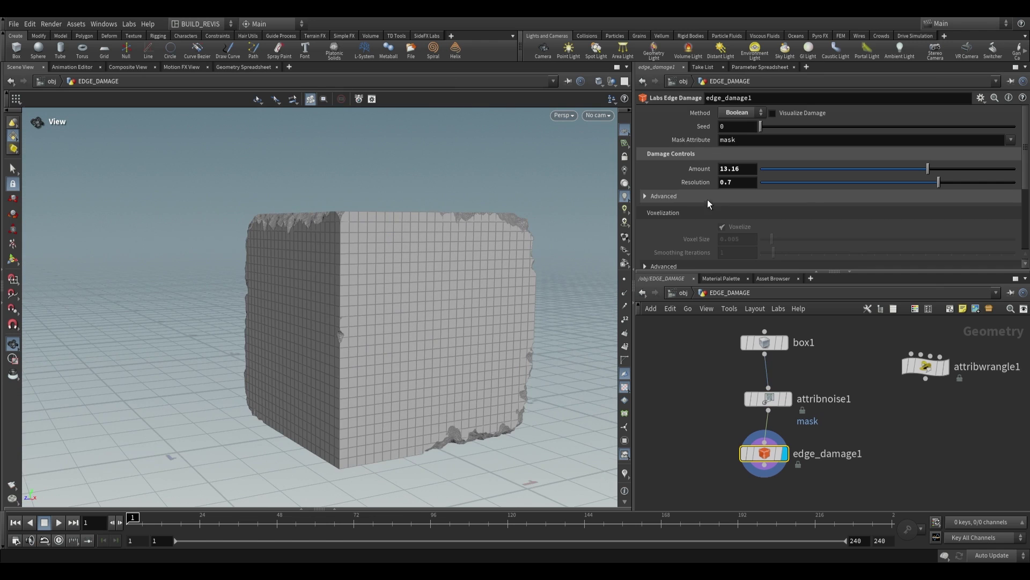
middle_click_drag(905, 418, 814, 405)
left_click(813, 360)
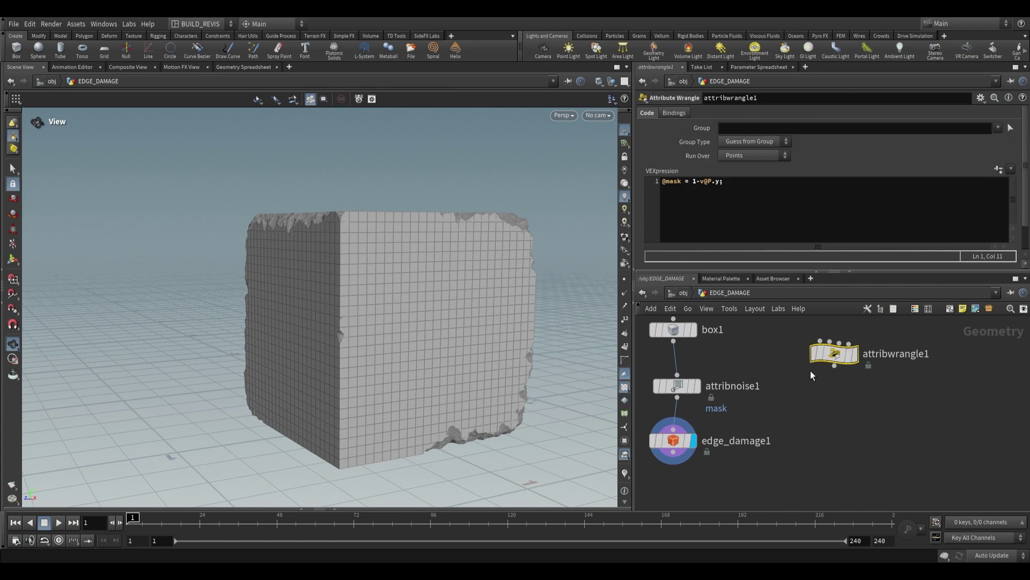
key("Delete")
Add a Rubber Toy test geometry node to the network.
left_click(674, 447)
middle_click_drag(878, 380, 858, 398)
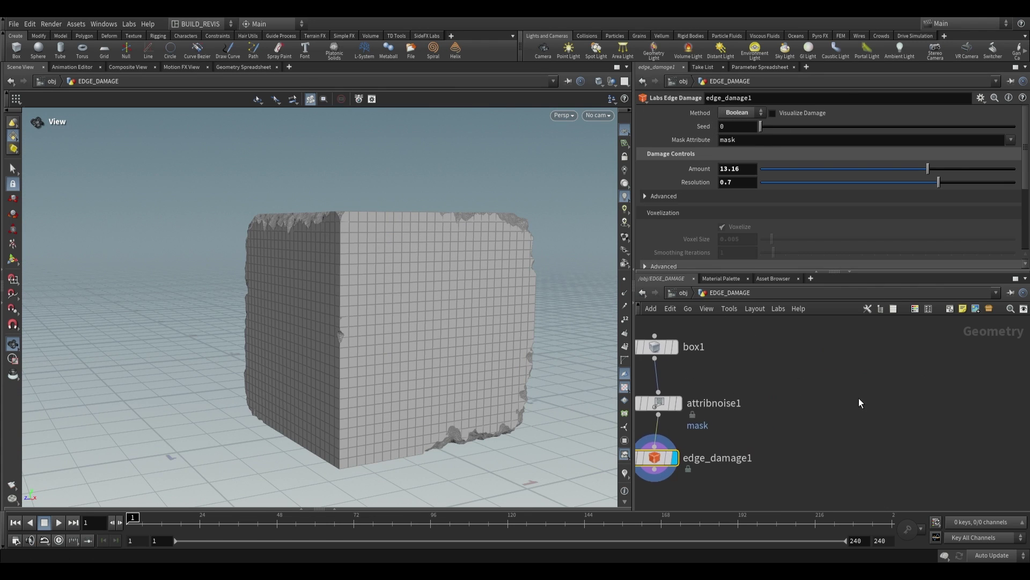
key("Tab")
type("rubb")
key("Return")
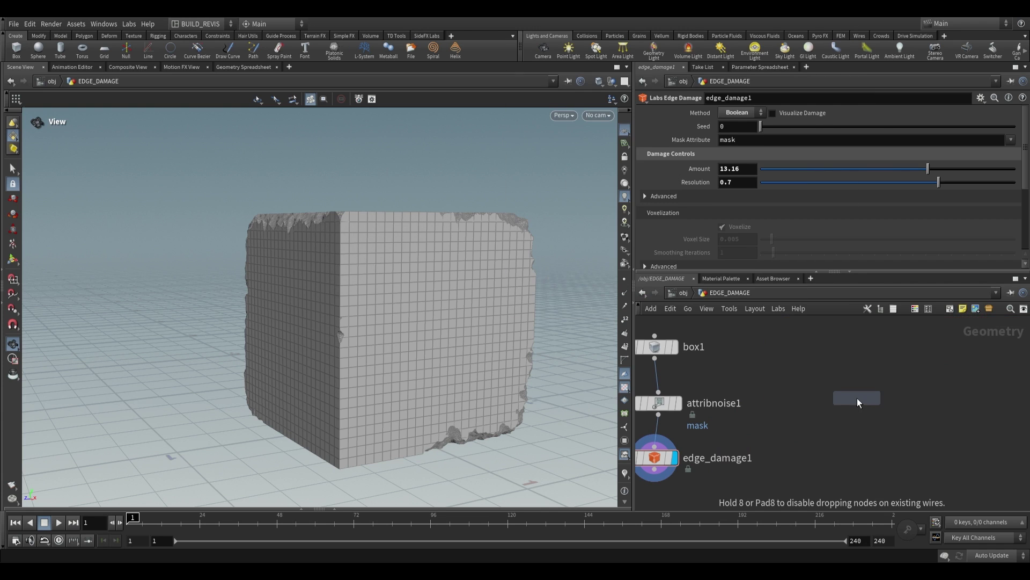
left_click(867, 397)
Display the rubber toy and place Labs Edge Damage node edge_damage2 beneath testgeometry_rubbertoy1.
left_click(894, 352)
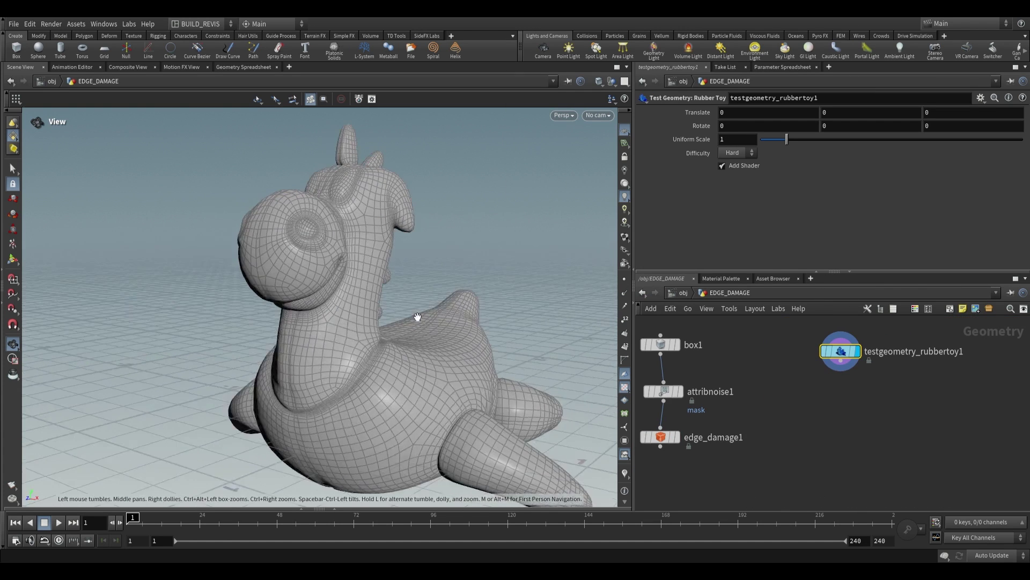
left_click_drag(343, 301, 432, 267)
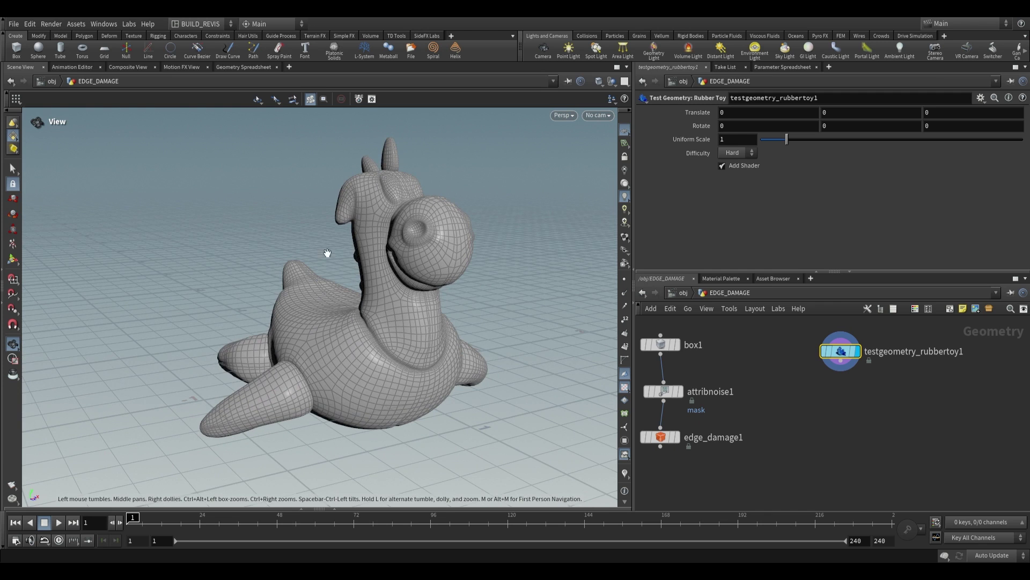
middle_click_drag(902, 437, 893, 438)
key("Tab")
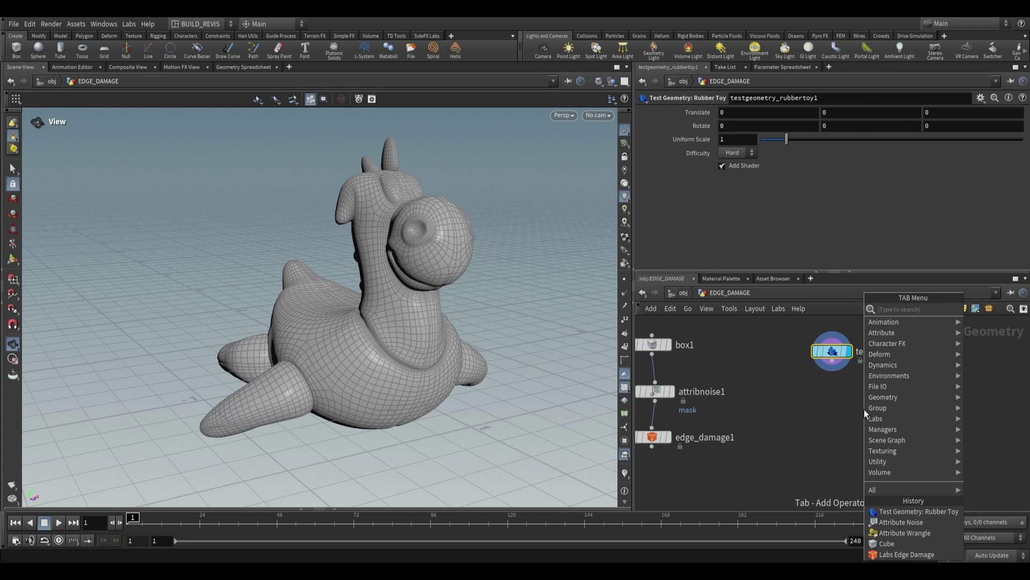
type("edge dam")
key("Return")
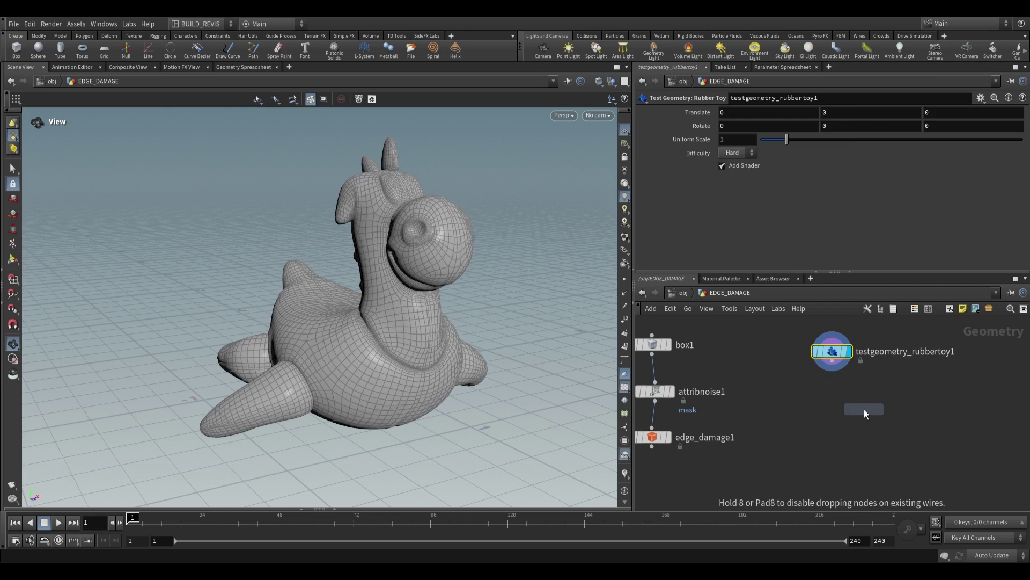
left_click(824, 404)
left_click_drag(429, 279, 408, 229)
middle_click_drag(408, 230, 456, 204)
Enable Visualize Damage on edge_damage2 so the toy's edge damage shows as red colour.
left_click(734, 115)
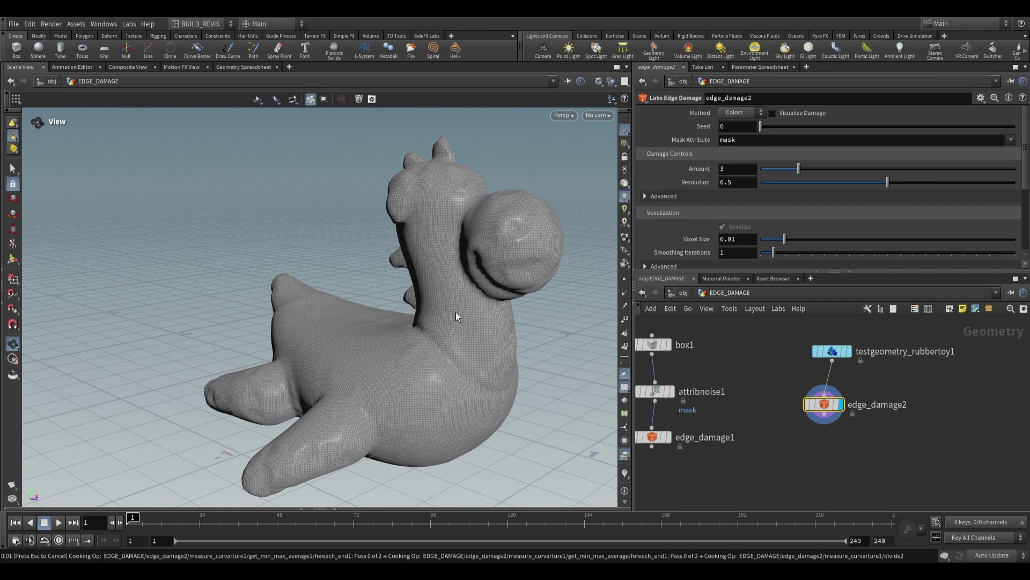
left_click_drag(482, 263, 429, 317)
left_click(772, 114)
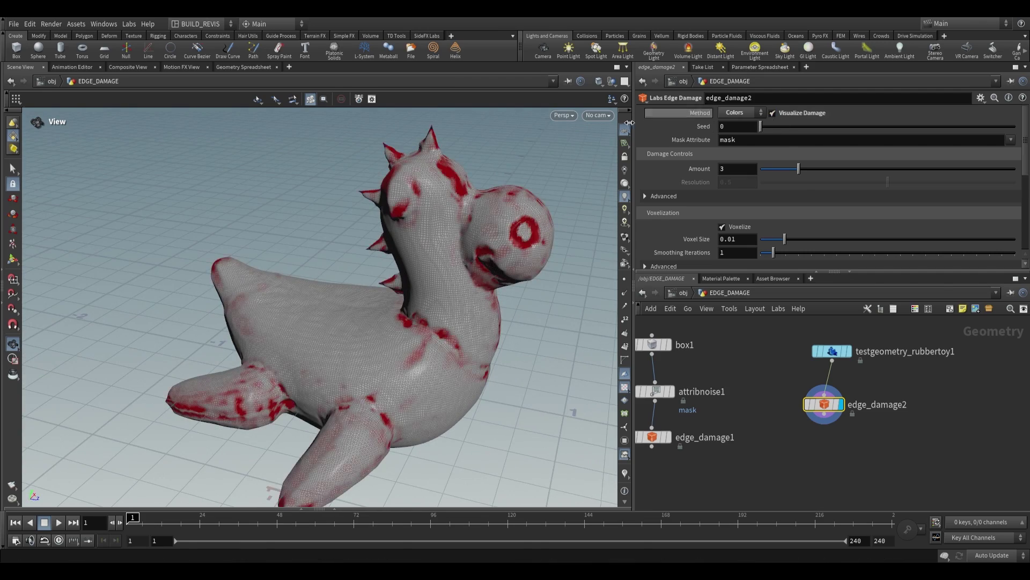
left_click_drag(569, 156, 505, 252)
scroll(756, 196, "down", 3)
Turn off Displacement on edge_damage2, save the scene, and start a new node search.
left_click(722, 214)
key("ctrl+s")
scroll(706, 234, "up", 3)
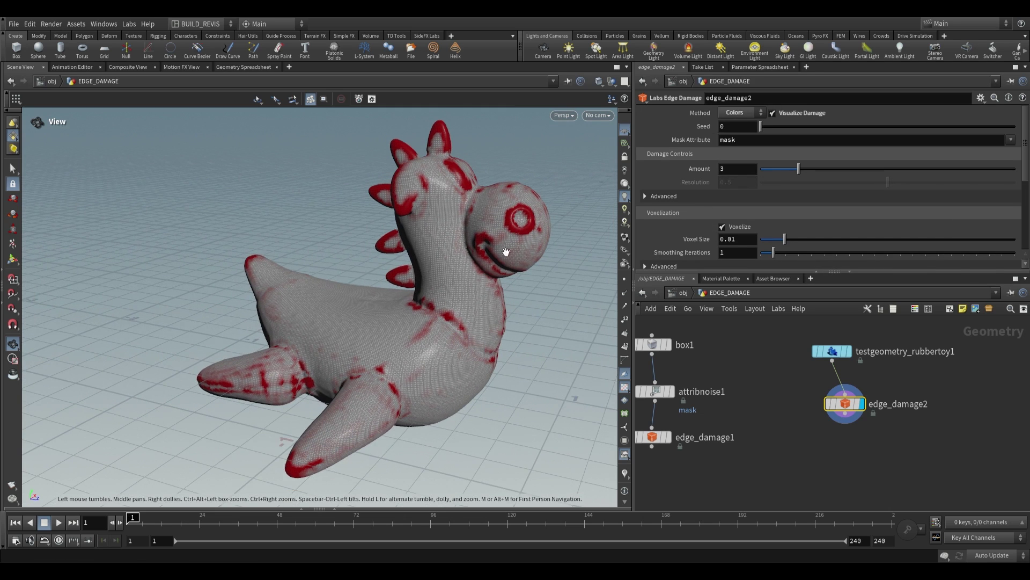
left_click(773, 113)
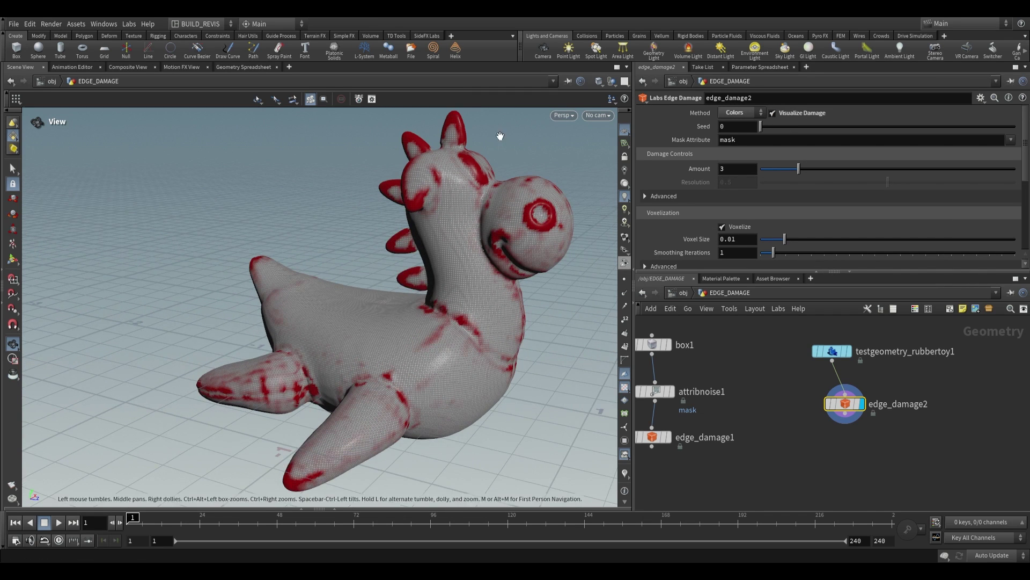
key("l")
key("Tab")
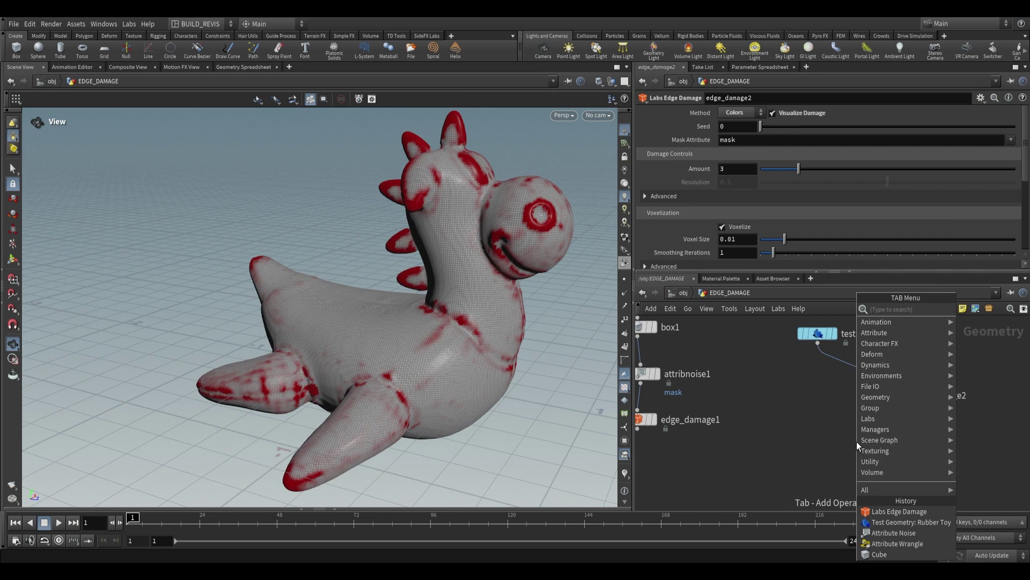
Add a Labs Maps Baker fed by testgeometry_rubbertoy1 and edge_damage2, and display it.
type("labs bake")
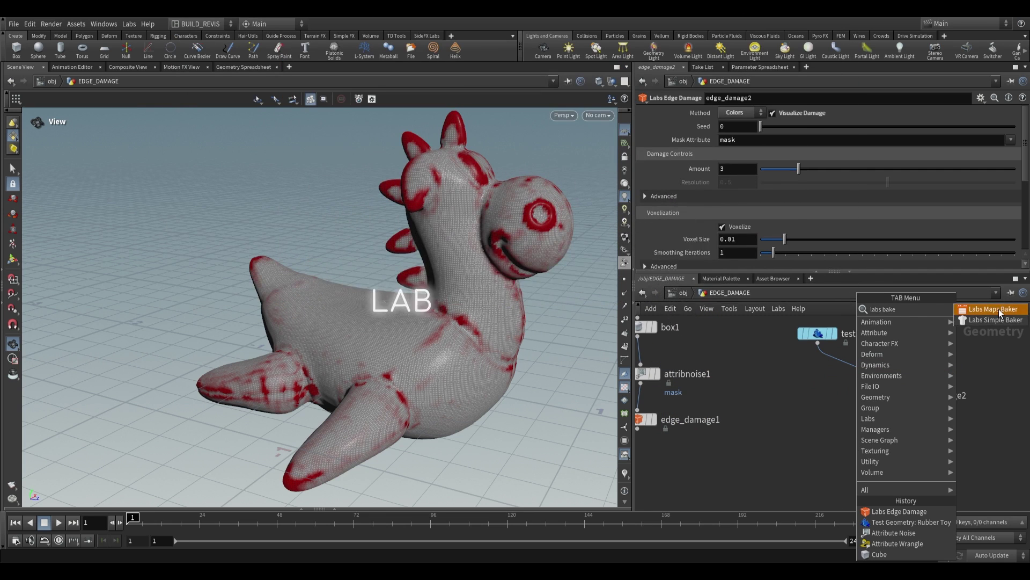
left_click(993, 309)
left_click(810, 453)
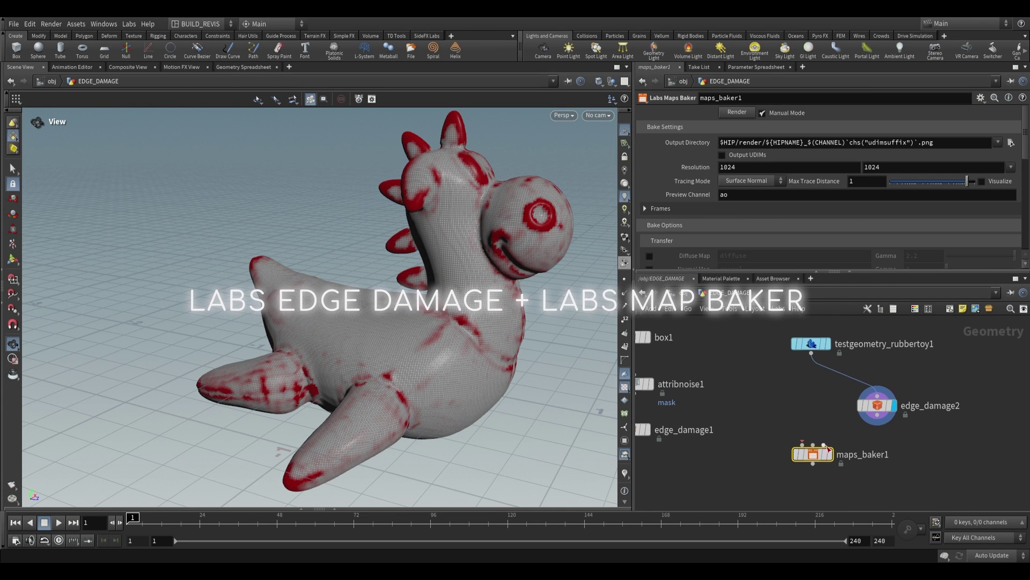
left_click_drag(829, 449, 851, 466)
left_click(825, 461)
left_click(811, 352)
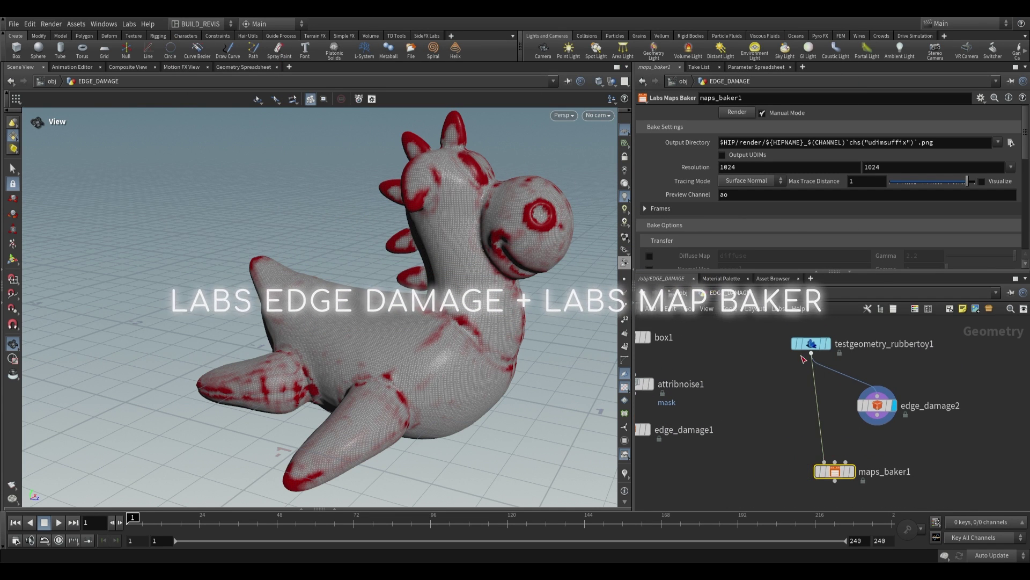
left_click(826, 344)
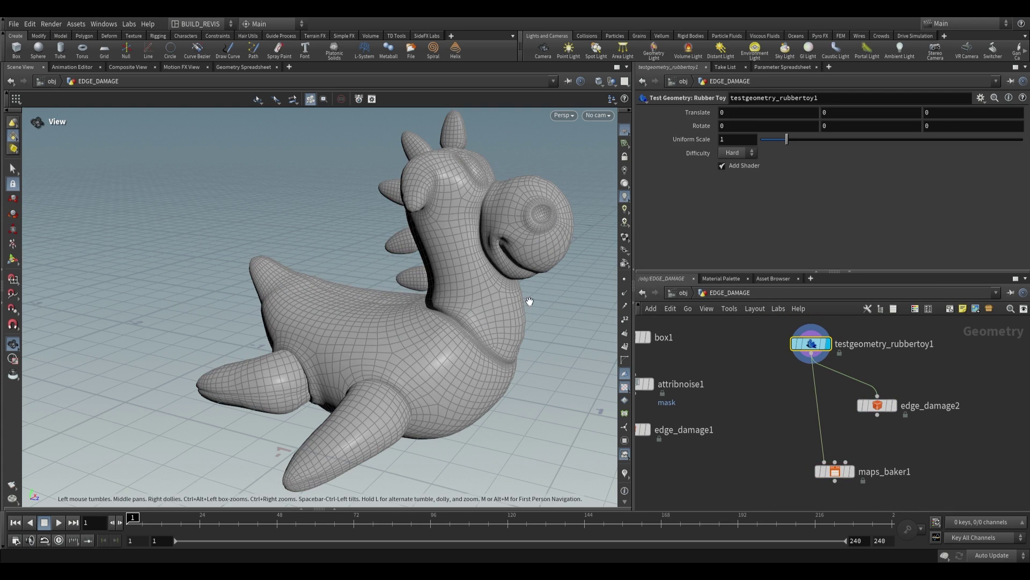
left_click_drag(878, 414, 835, 461)
left_click(837, 470)
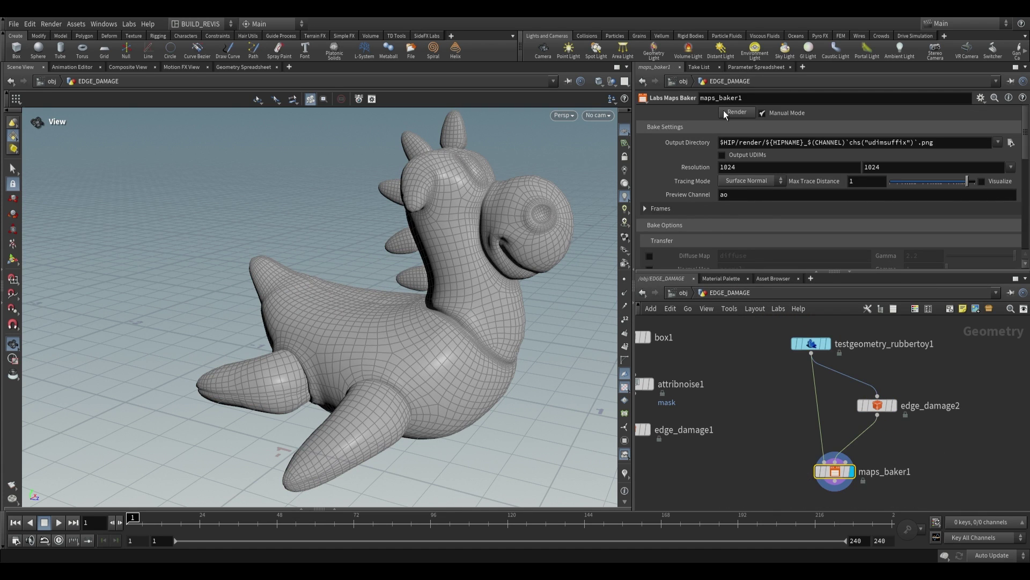
Set the baker's Tracing Mode to Nearest Surface and inspect the toy's shape.
left_click(744, 192)
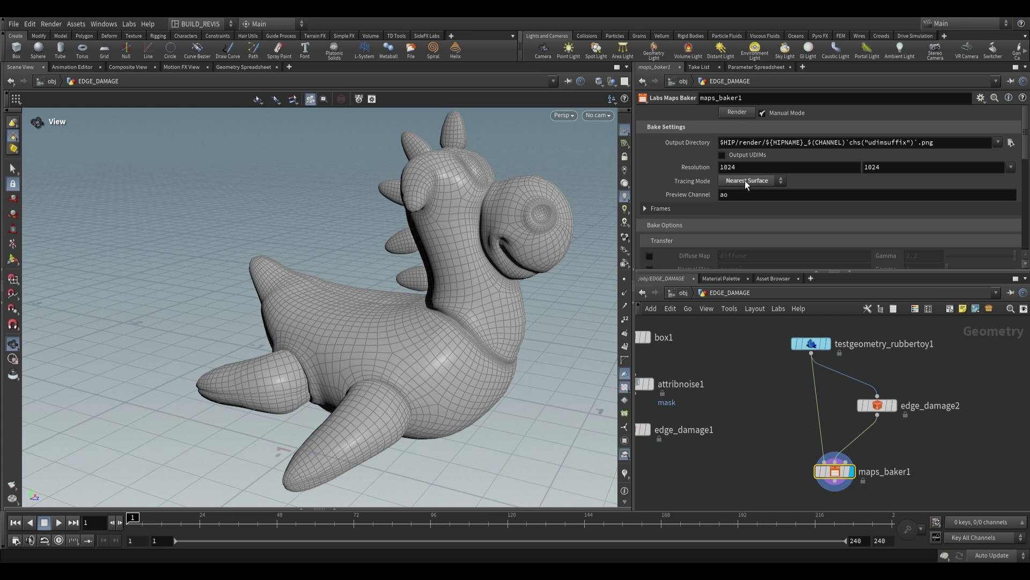
left_click(765, 429)
middle_click_drag(743, 390, 737, 352)
left_click_drag(387, 230, 504, 221)
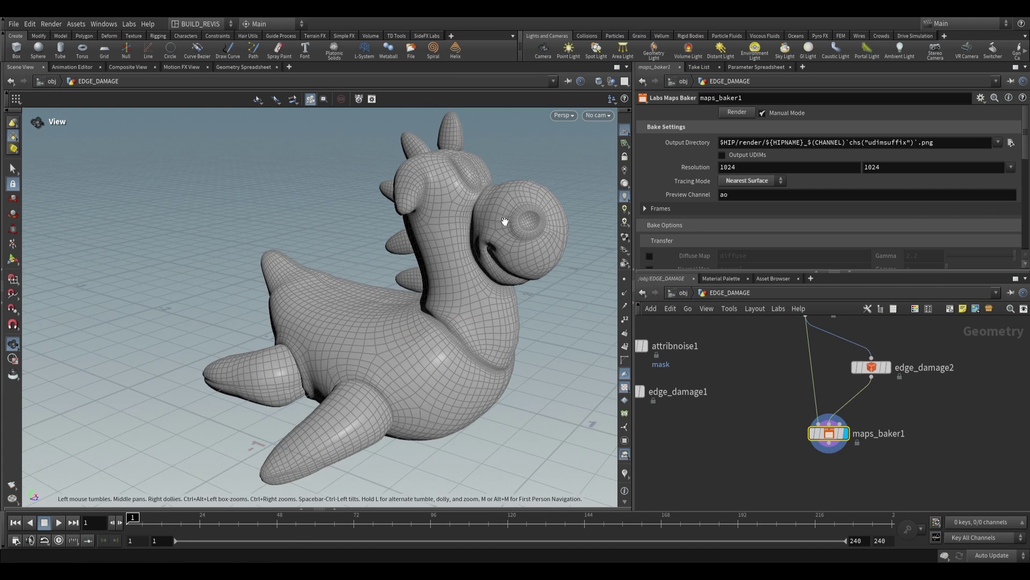
scroll(679, 338, "down", 3)
left_click_drag(376, 225, 274, 210)
left_click_drag(417, 275, 440, 269)
scroll(760, 375, "down", 2)
scroll(759, 375, "up", 1)
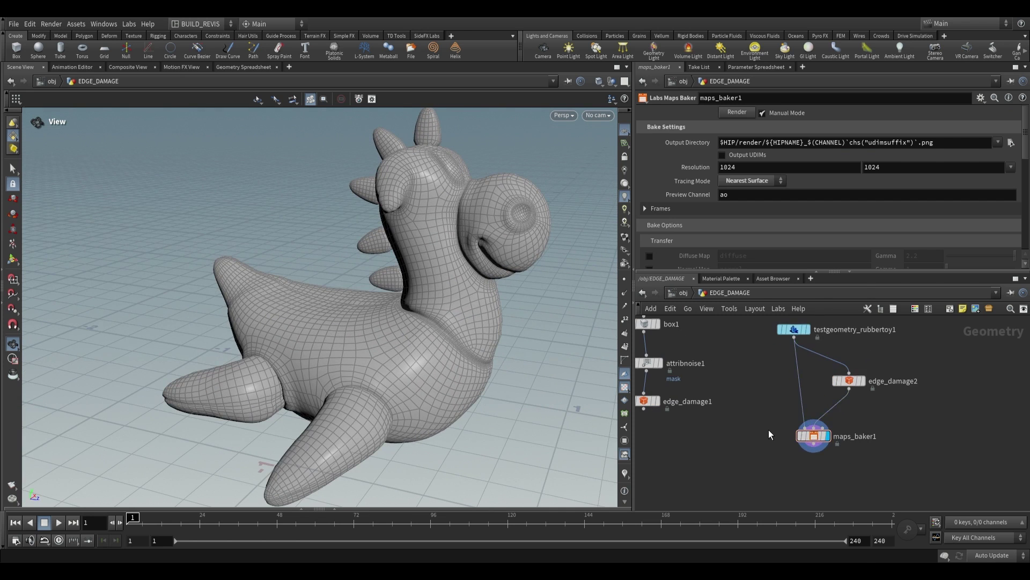
Add a UV Quick Shade node (uvqu) and wire the rubber toy into it.
key("Tab")
type("uv")
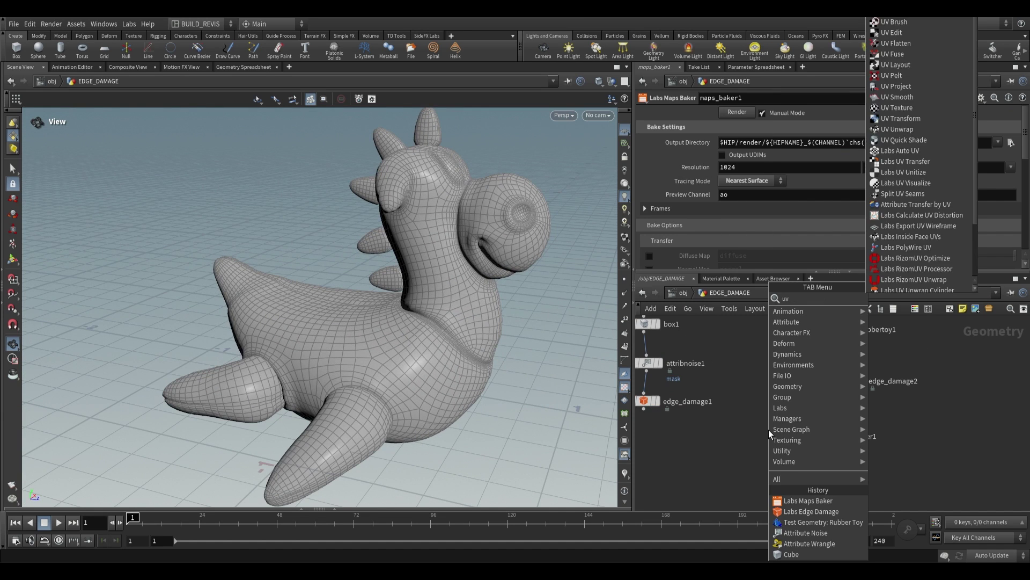
type("qu")
key("Return")
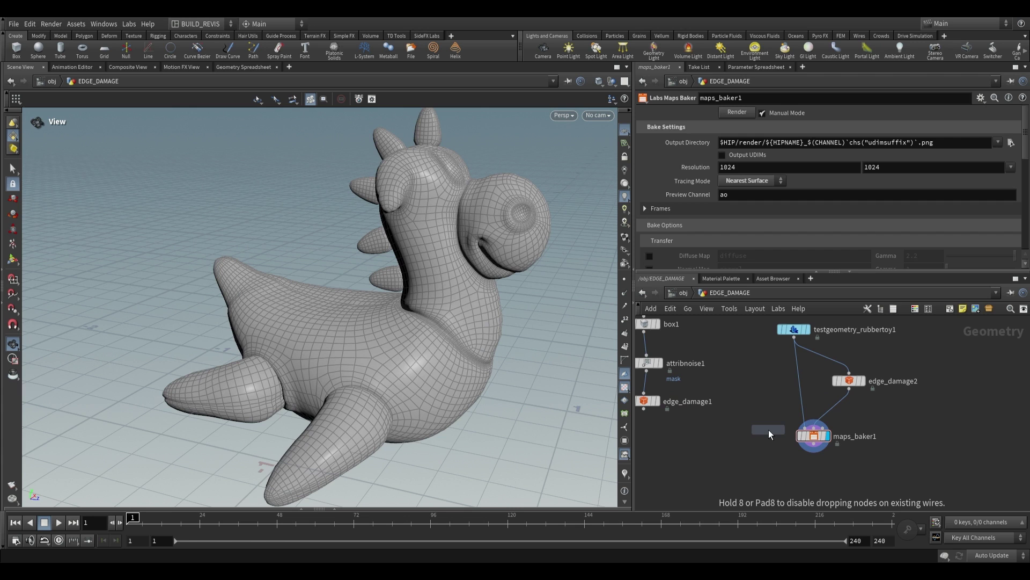
left_click(768, 429)
left_click(794, 336)
left_click(752, 422)
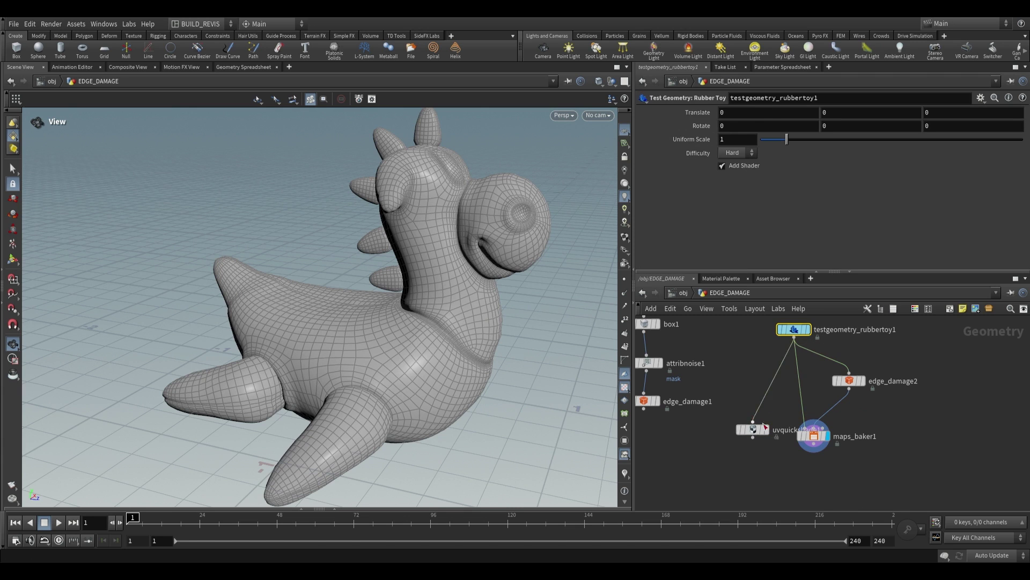
left_click_drag(756, 429, 731, 440)
Set the Texture Map to the baked LabsEdgeDamage_color.png from $HIP/render/.
left_click(1018, 127)
double_click(778, 86)
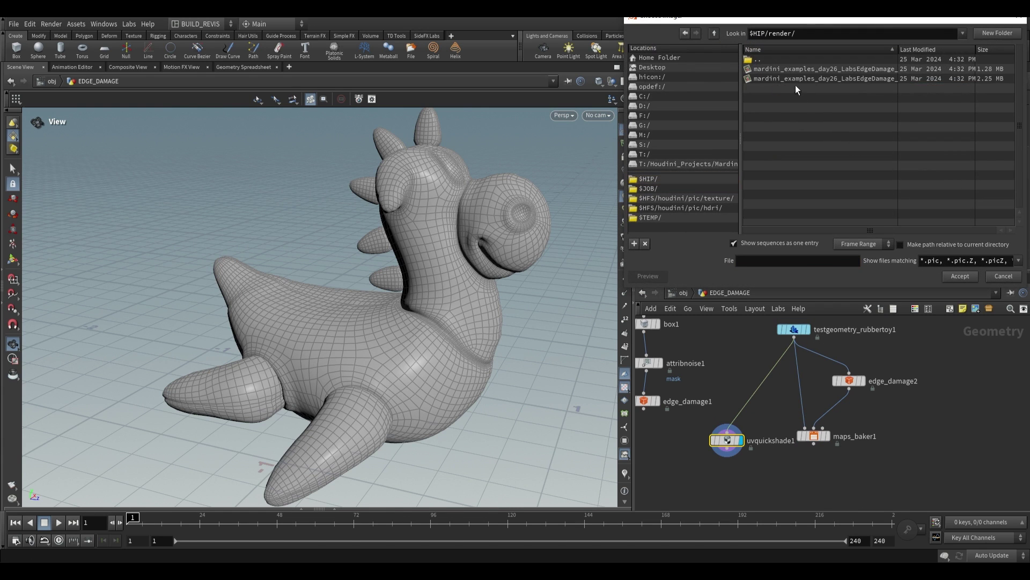
left_click_drag(898, 50, 968, 74)
left_click(877, 79)
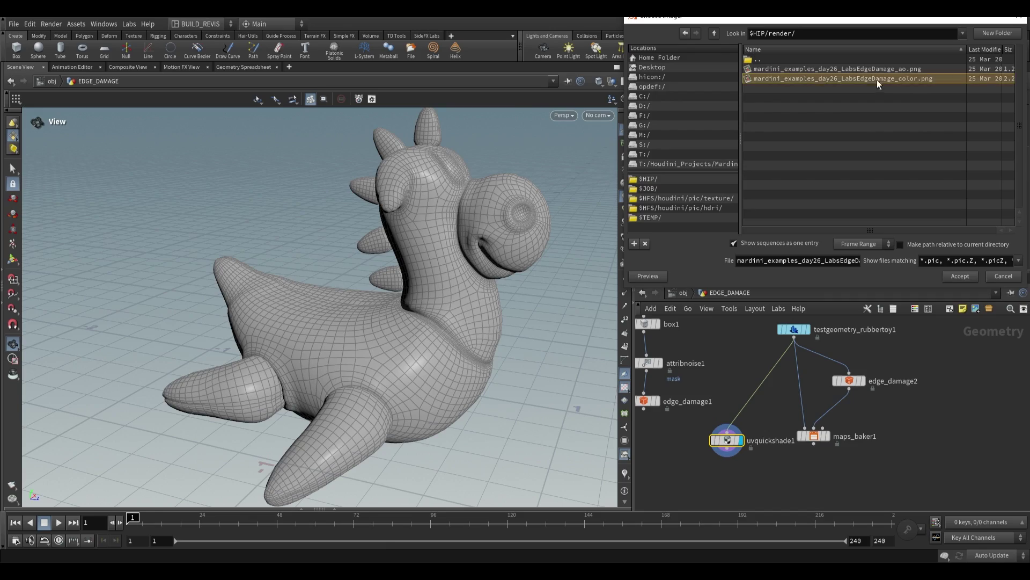
double_click(898, 79)
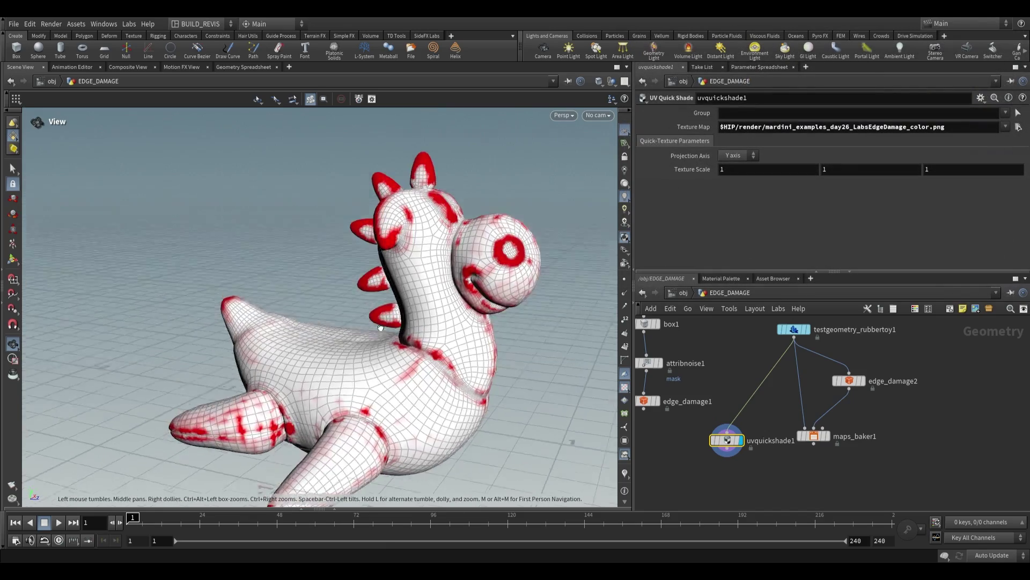
left_click_drag(427, 278, 542, 290)
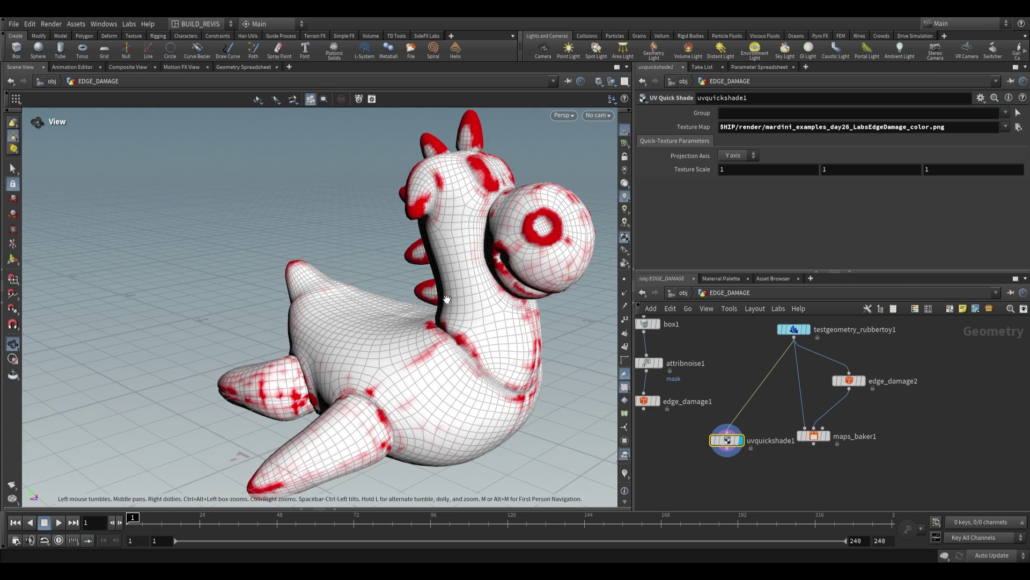
left_click_drag(505, 287, 422, 205)
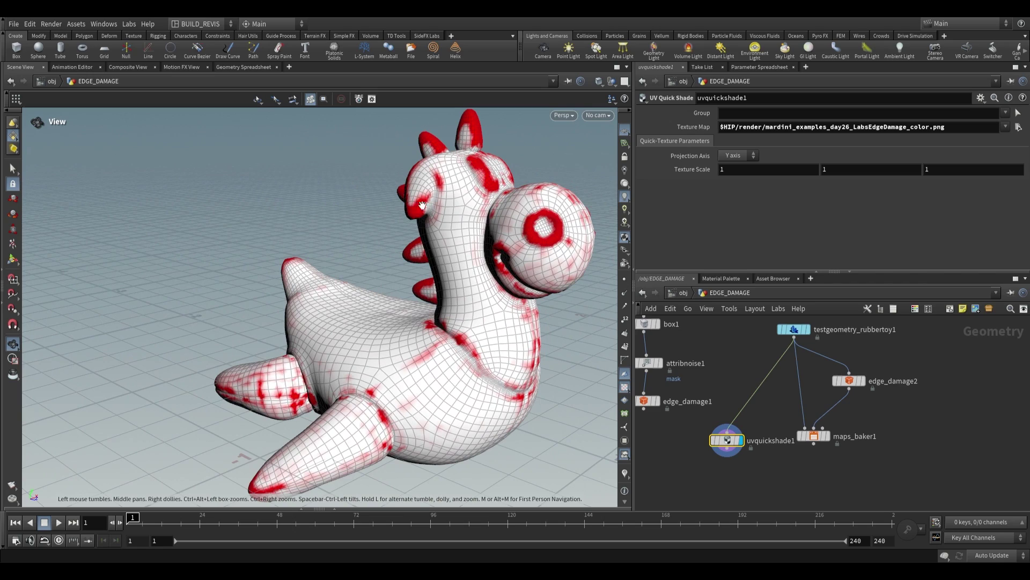
left_click_drag(483, 249, 464, 309)
scroll(759, 439, "down", 1)
key("h")
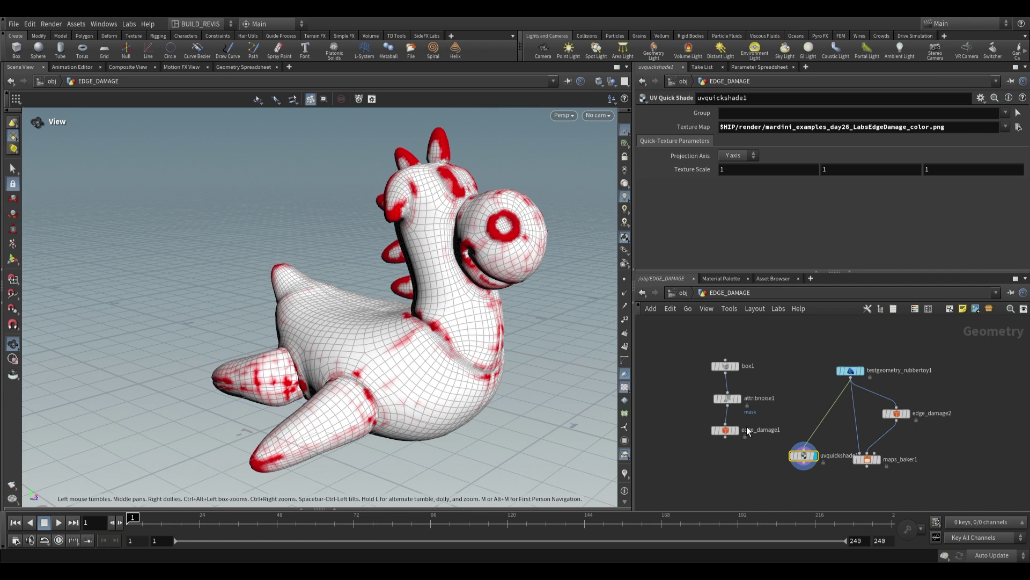
key("h")
left_click_drag(375, 290, 486, 293)
scroll(864, 479, "up", 5)
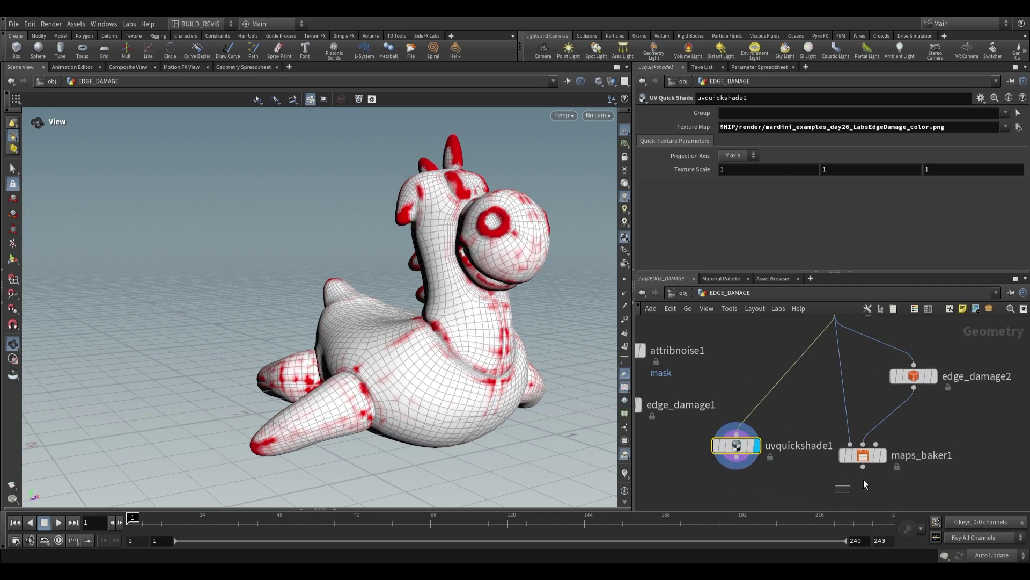
left_click(863, 455)
mouse_move(515, 343)
left_mouse_down()
mouse_move(555, 350)
mouse_move(502, 353)
left_mouse_up()
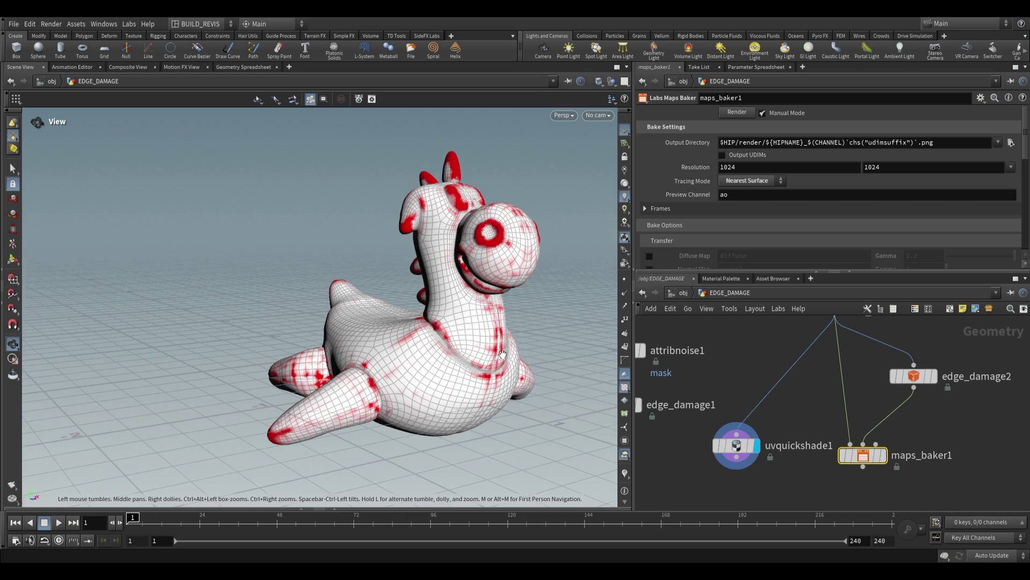
scroll(816, 424, "down", 4)
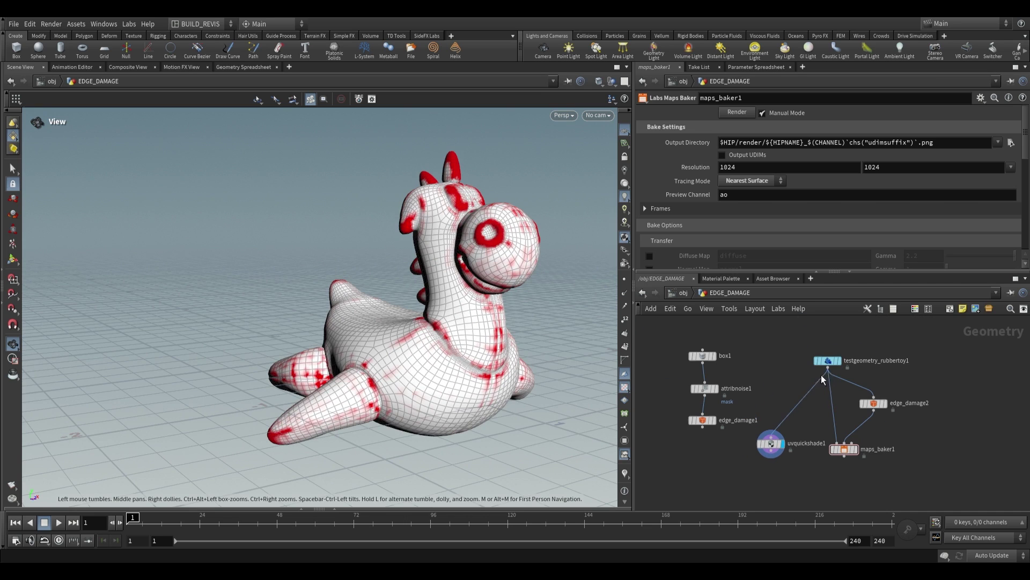